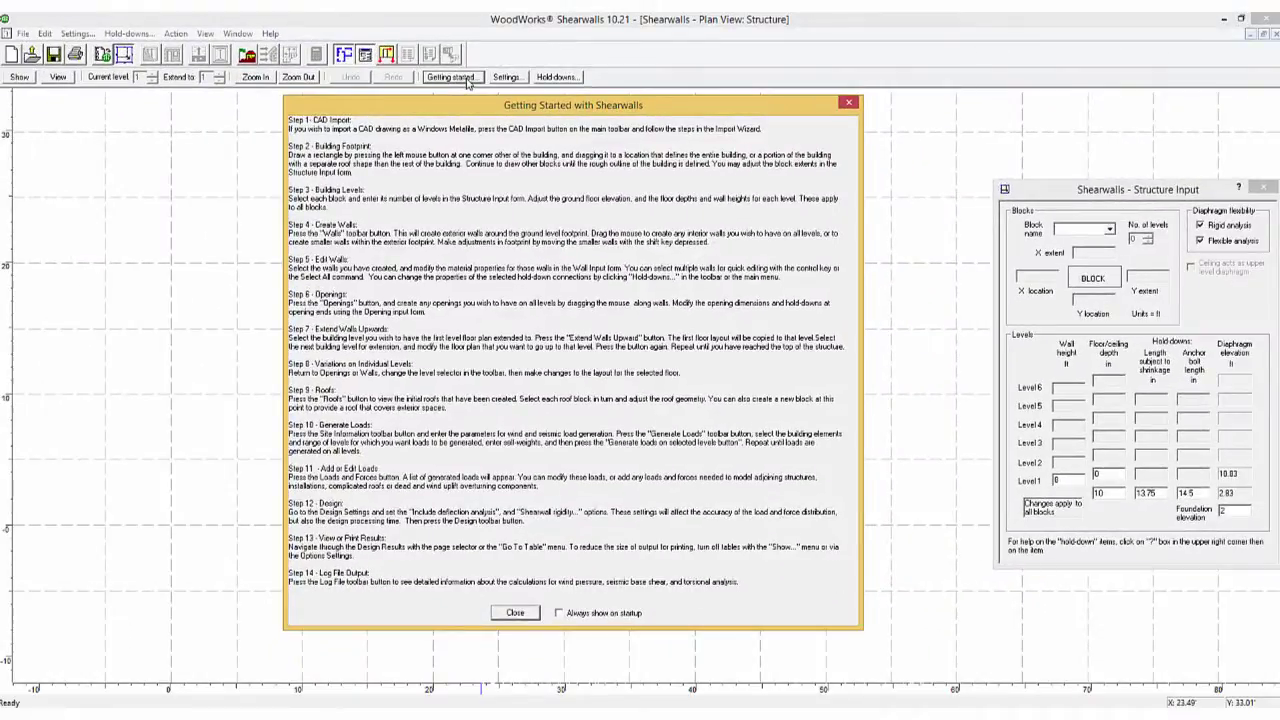
pyautogui.click(848, 104)
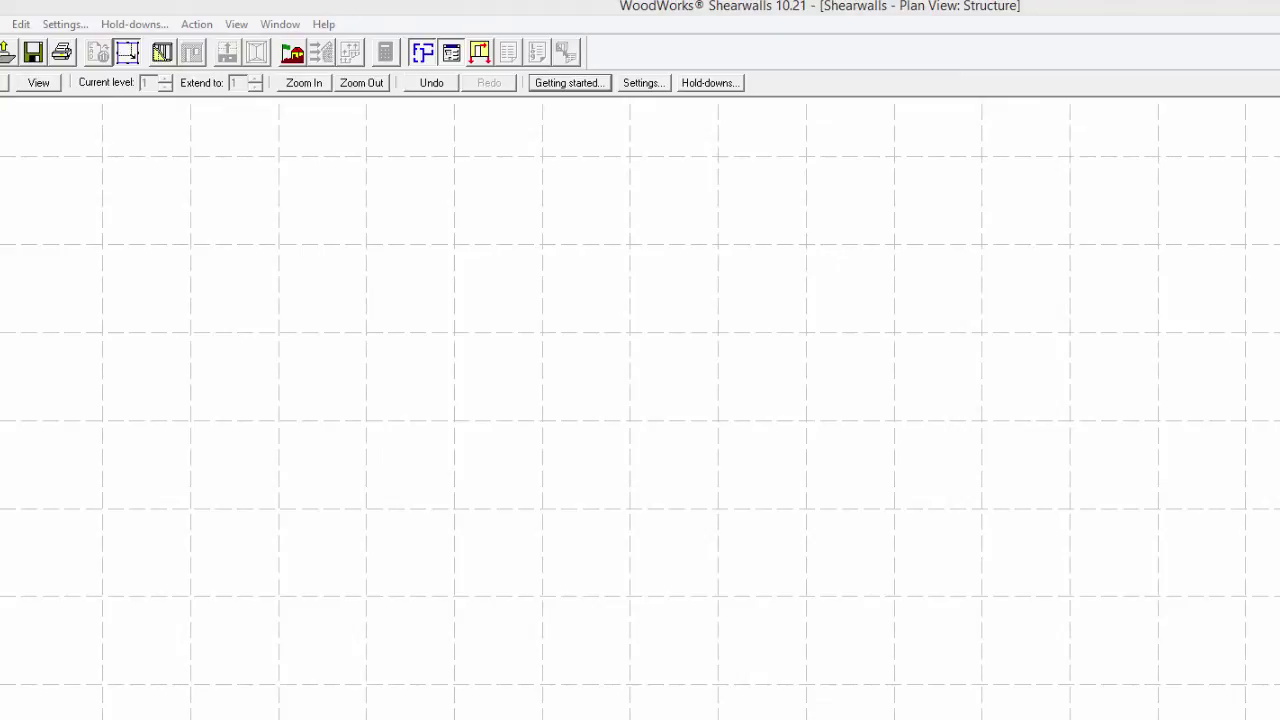
# Step: Draw Block 1 and set X location 0, X extent 40 ft, Y extent 25 ft, Y location 0
pyautogui.moveTo(331, 229); pyautogui.dragTo(268, 370)
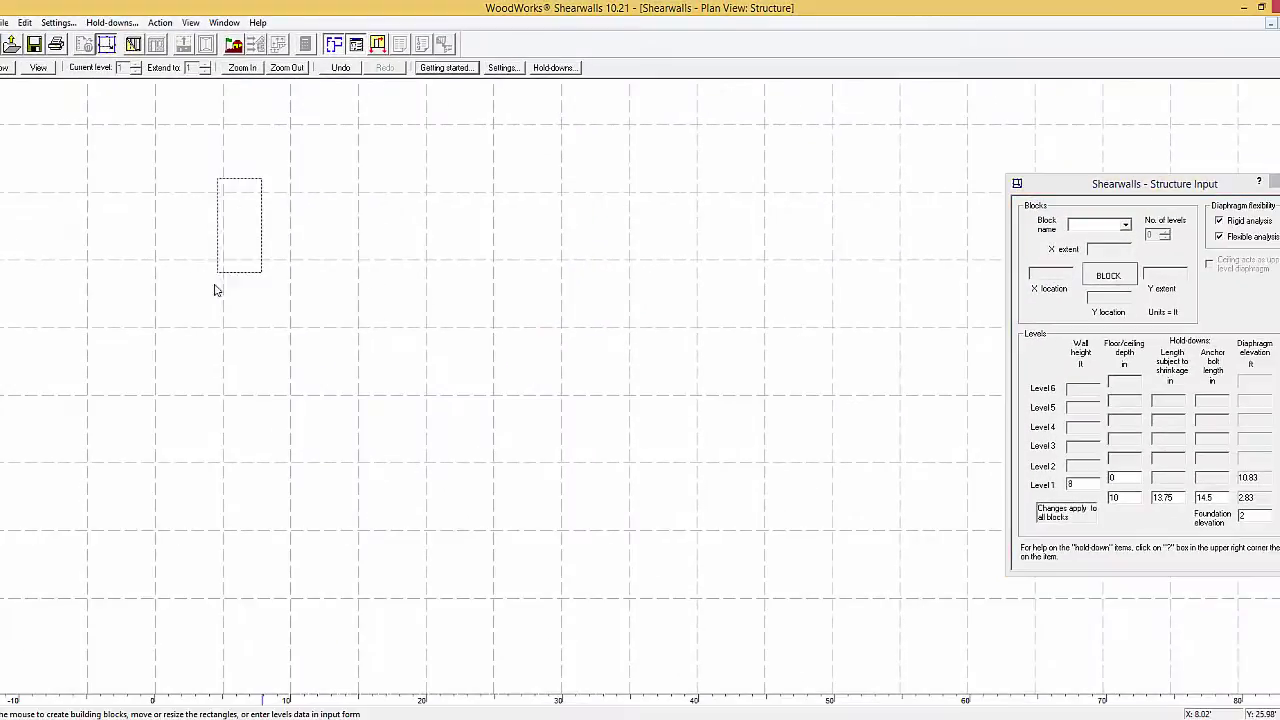
pyautogui.moveTo(214, 289); pyautogui.dragTo(765, 538)
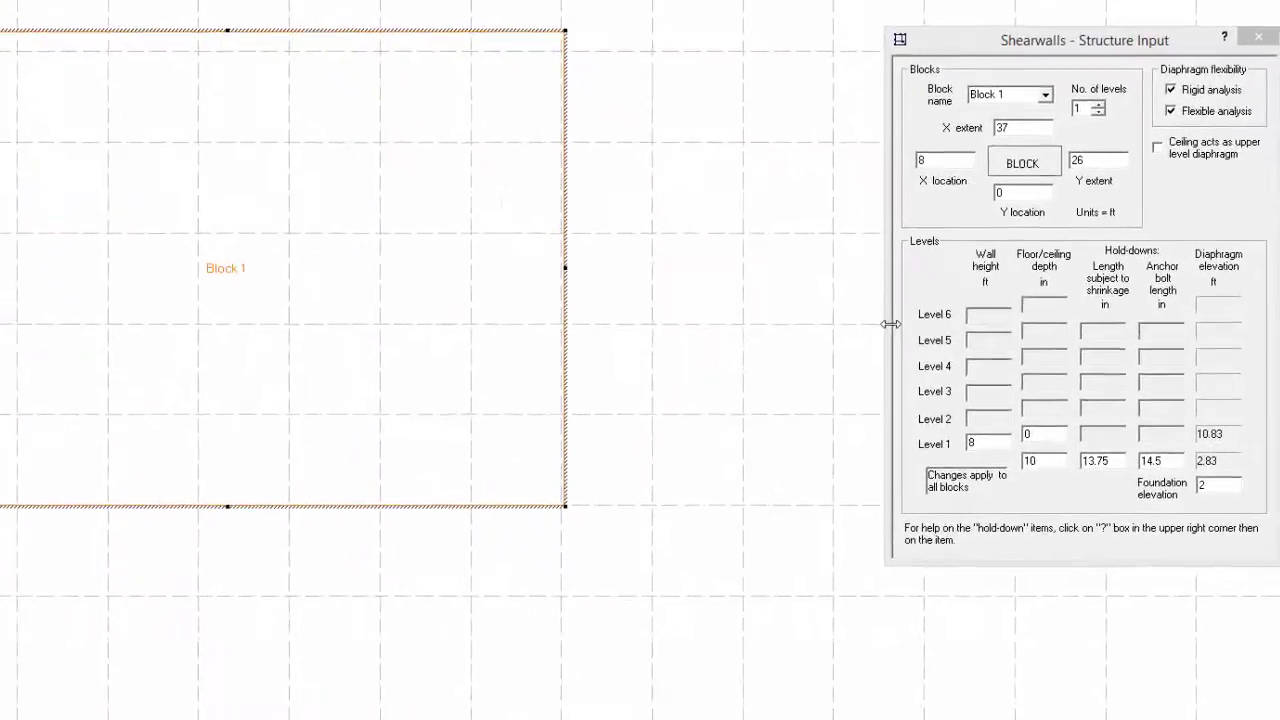
pyautogui.doubleClick(908, 125)
pyautogui.write('0')
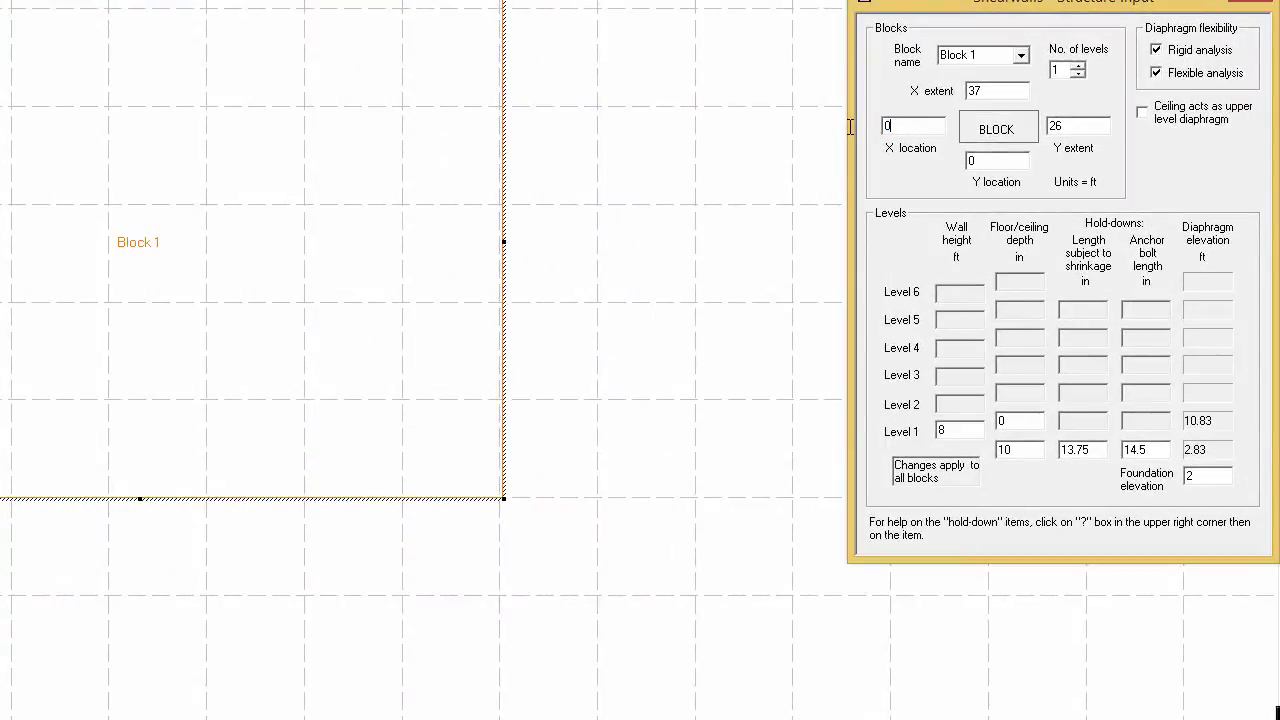
pyautogui.doubleClick(1018, 90)
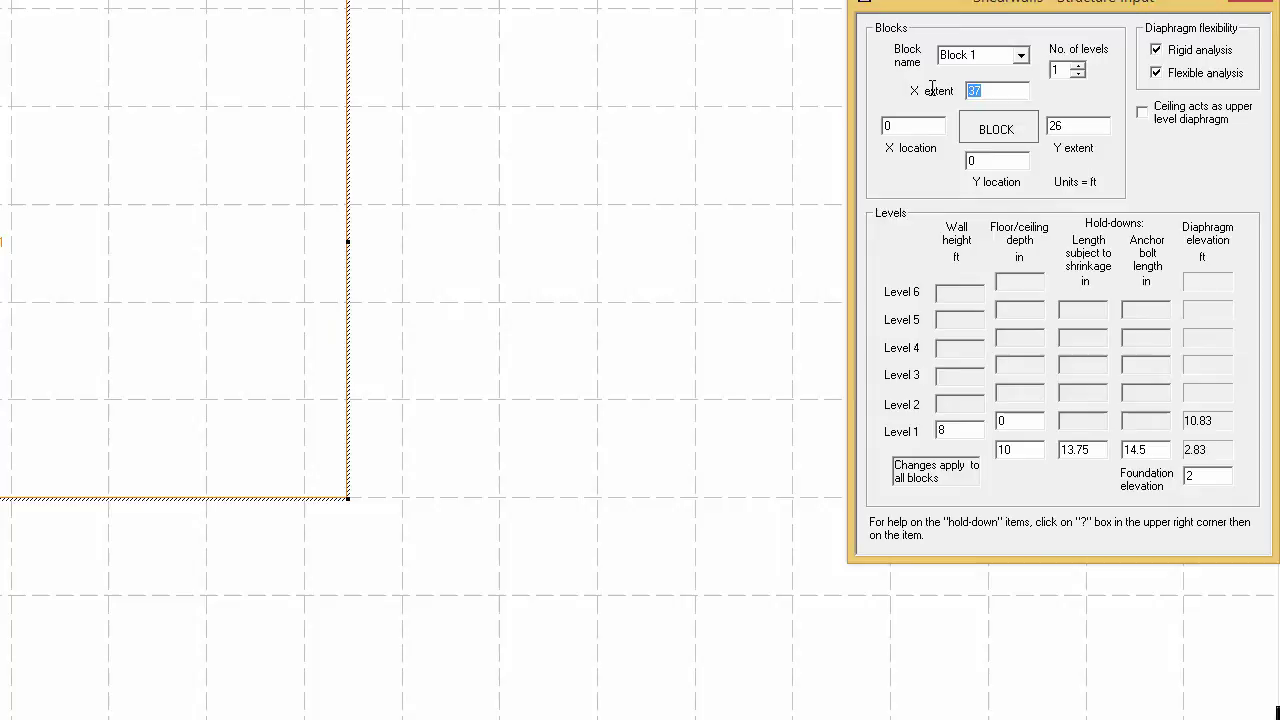
pyautogui.write('40')
pyautogui.doubleClick(1066, 125)
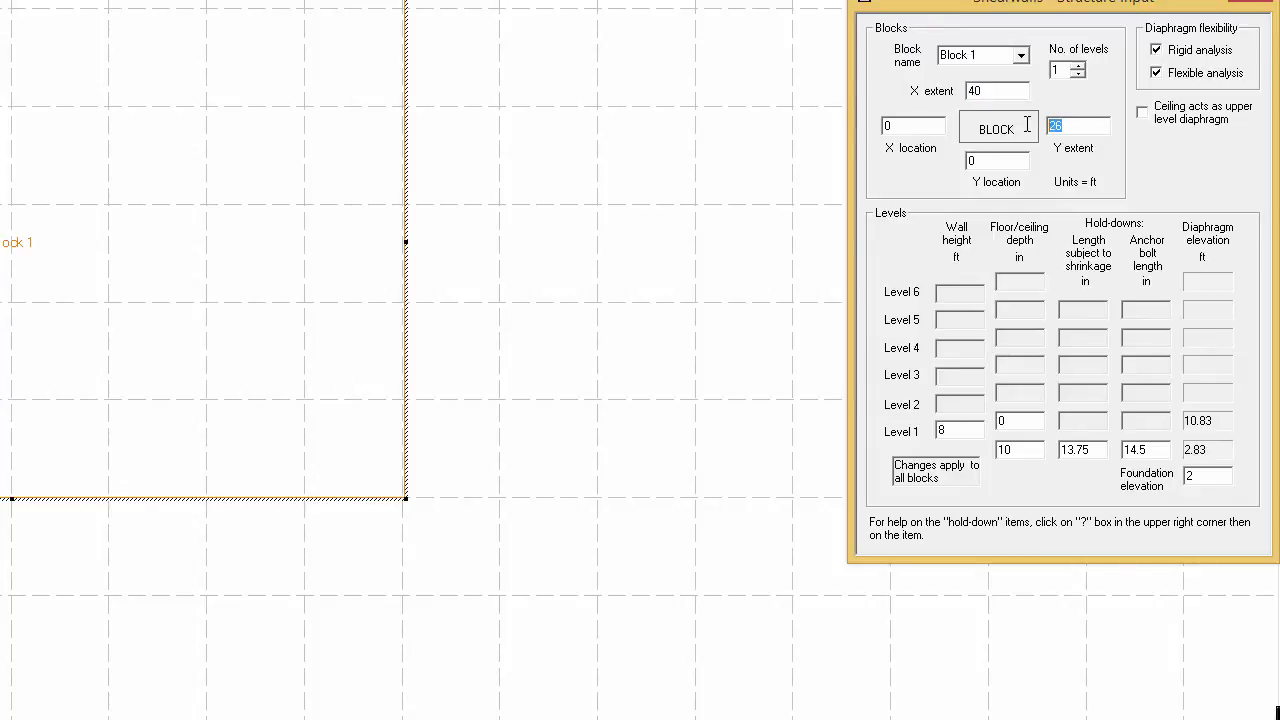
pyautogui.write('25')
pyautogui.doubleClick(1014, 162)
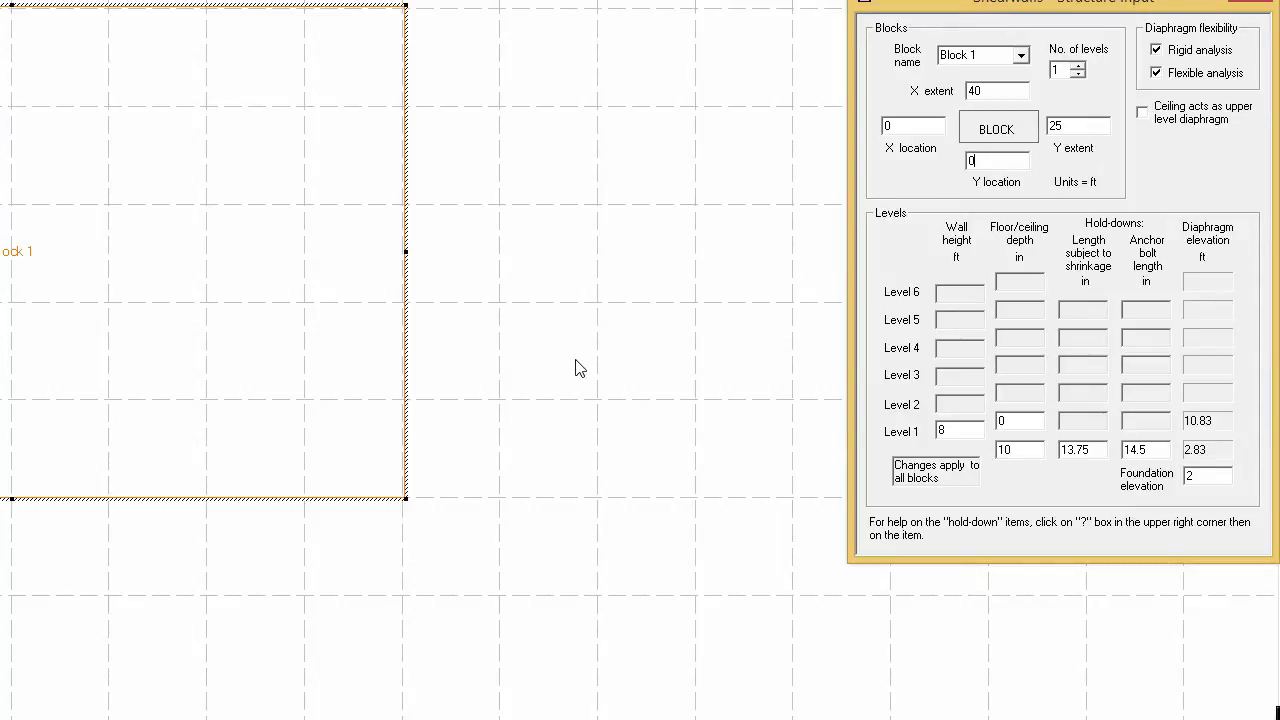
pyautogui.moveTo(725, 503)
pyautogui.mouseDown()
pyautogui.moveTo(519, 385)
pyautogui.moveTo(402, 220)
pyautogui.mouseUp()
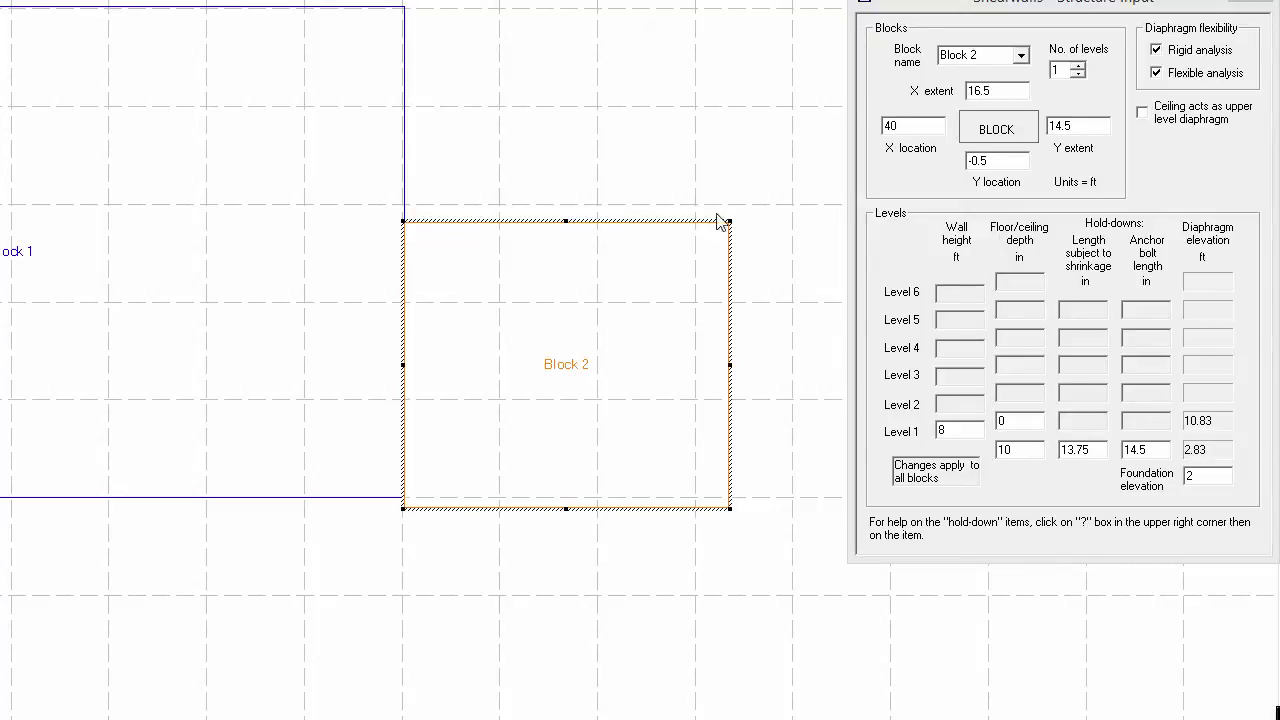
pyautogui.click(1077, 65)
pyautogui.click(1077, 65)
pyautogui.click(1077, 65)
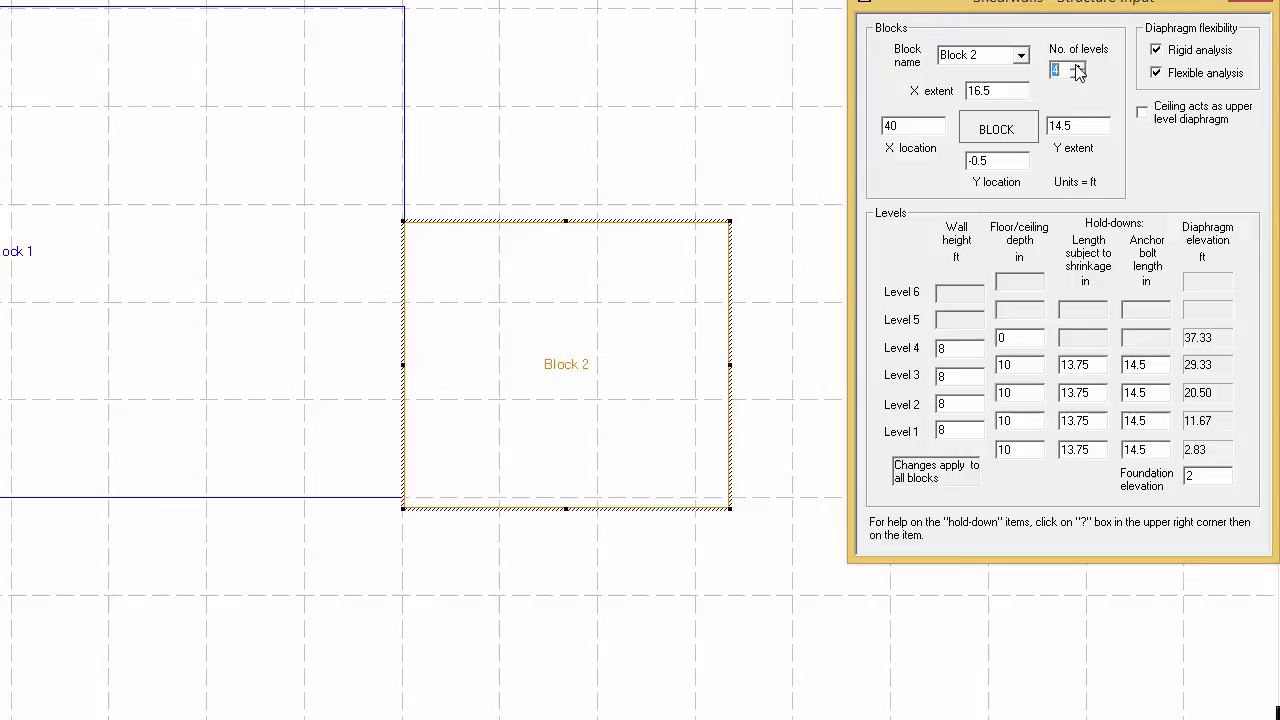
pyautogui.click(1077, 65)
pyautogui.click(1077, 65)
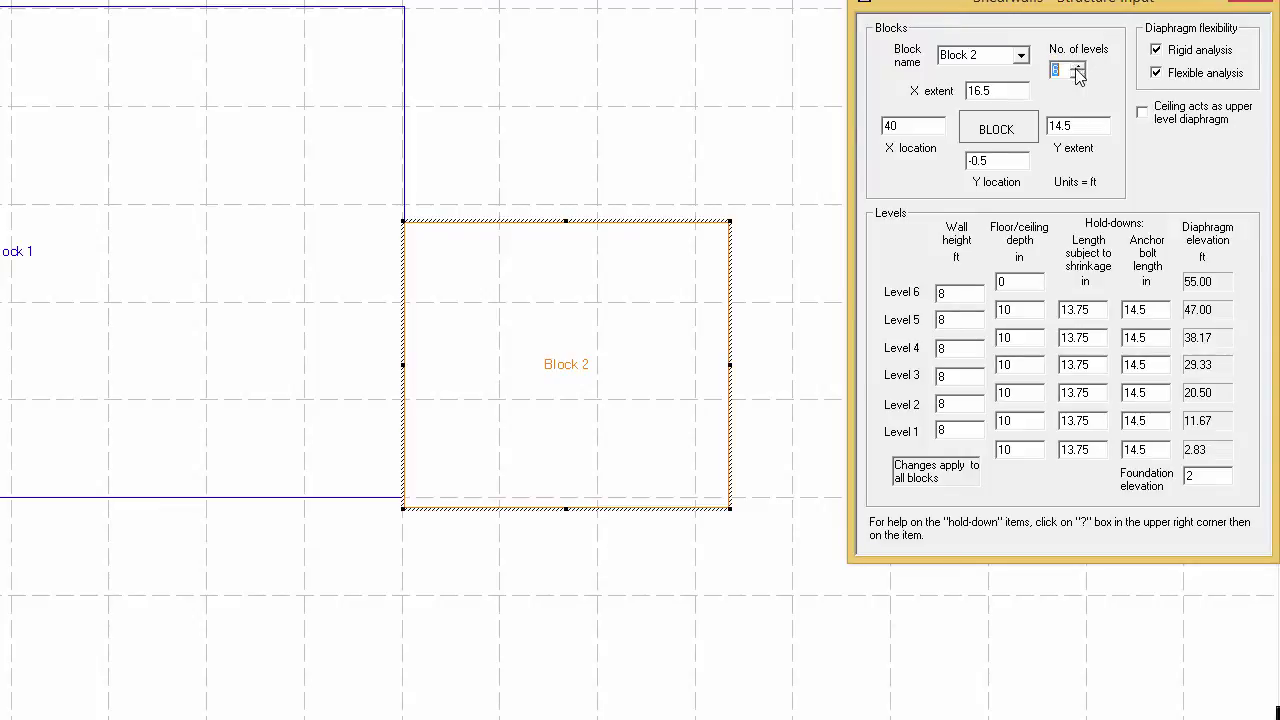
pyautogui.click(545, 223)
pyautogui.press('Delete')
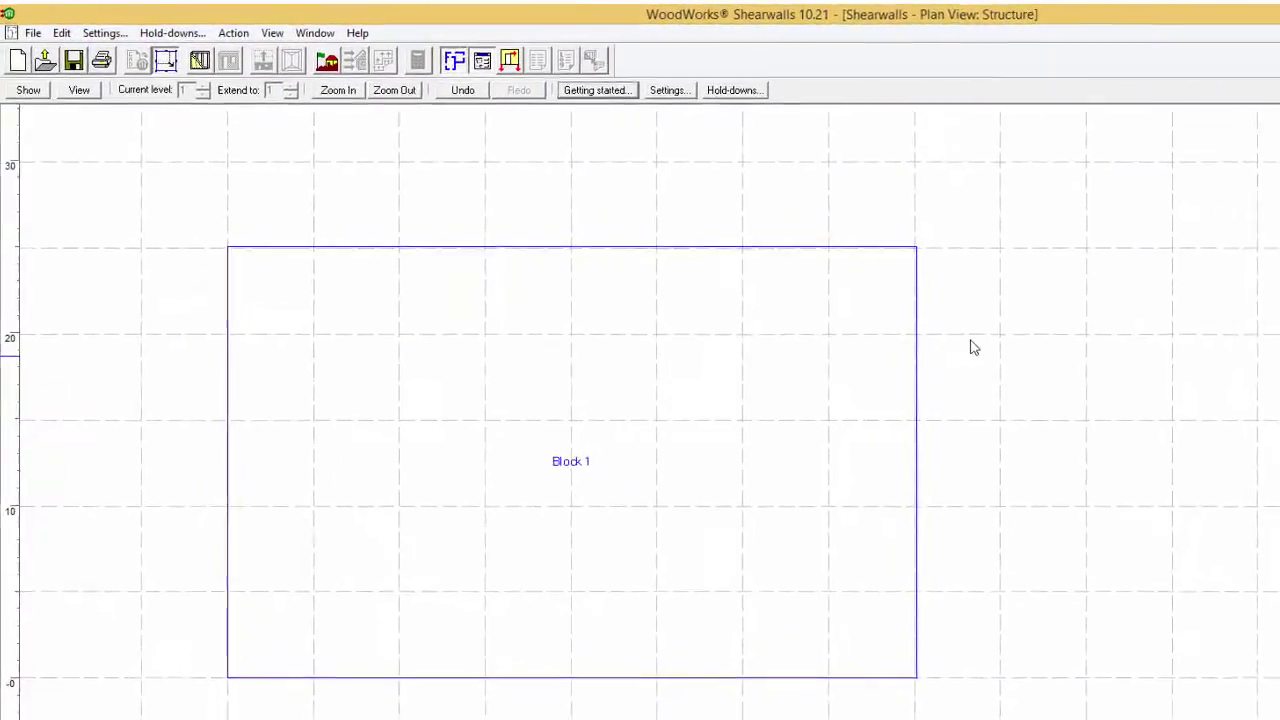
# Step: Show the Shearwalls plan view with exterior walls A-1, B-1, 1-1 and 2-1, closing the wall input panel
pyautogui.click(200, 60)
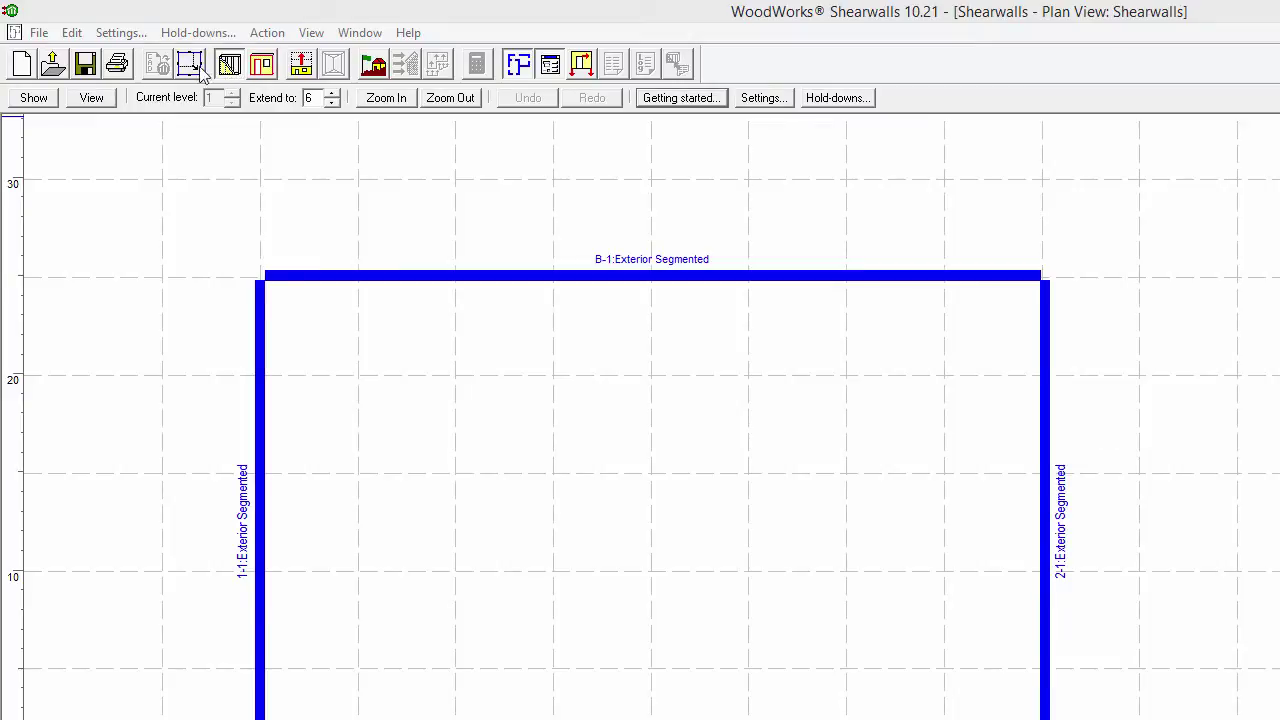
pyautogui.click(190, 64)
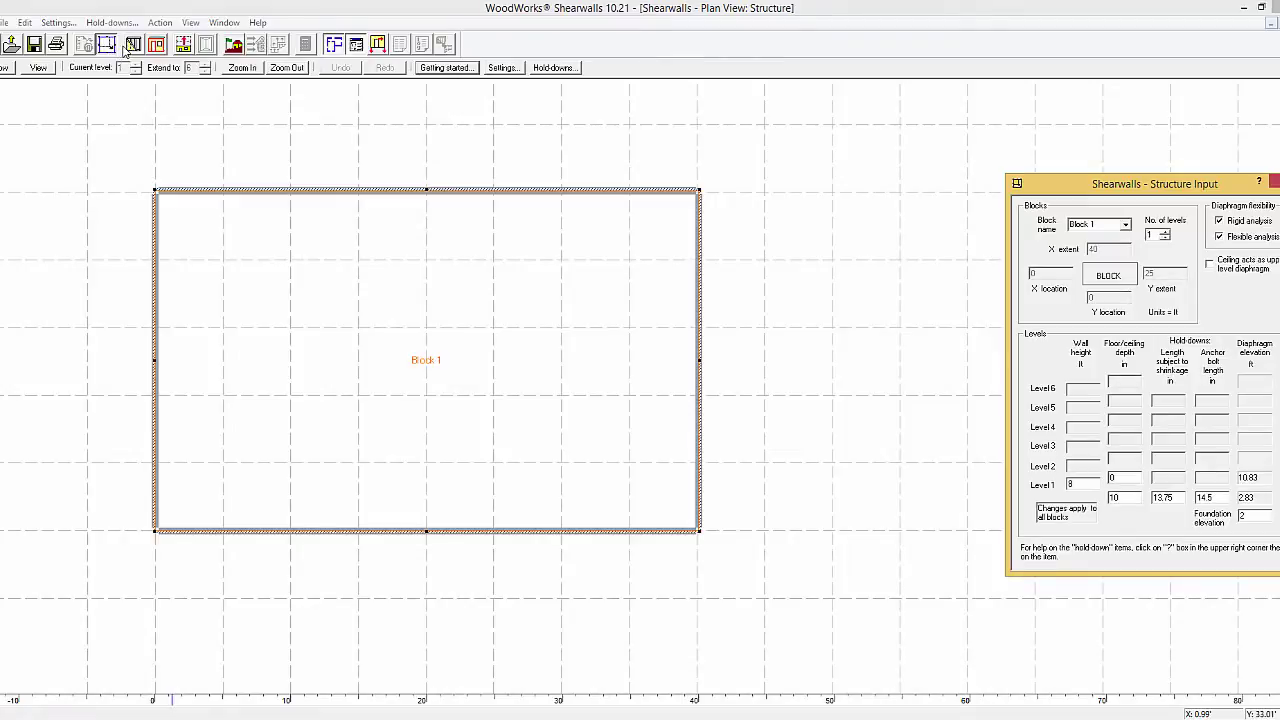
pyautogui.click(132, 47)
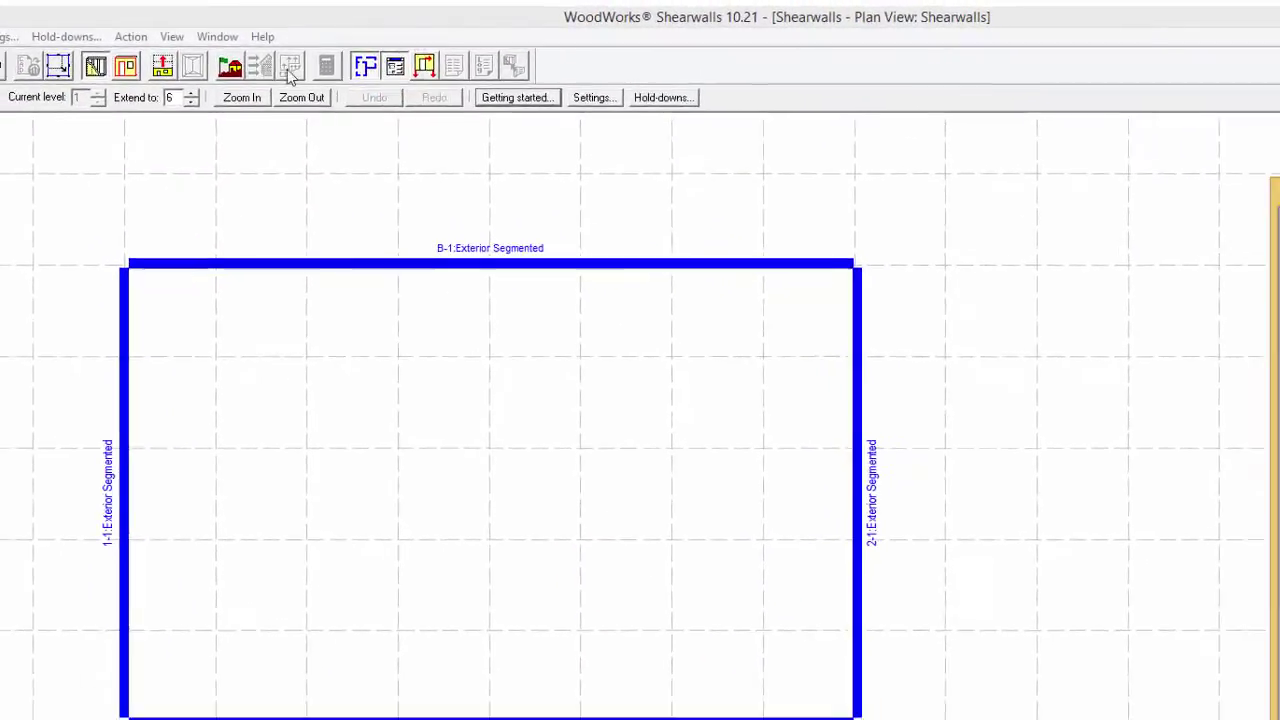
pyautogui.click(403, 68)
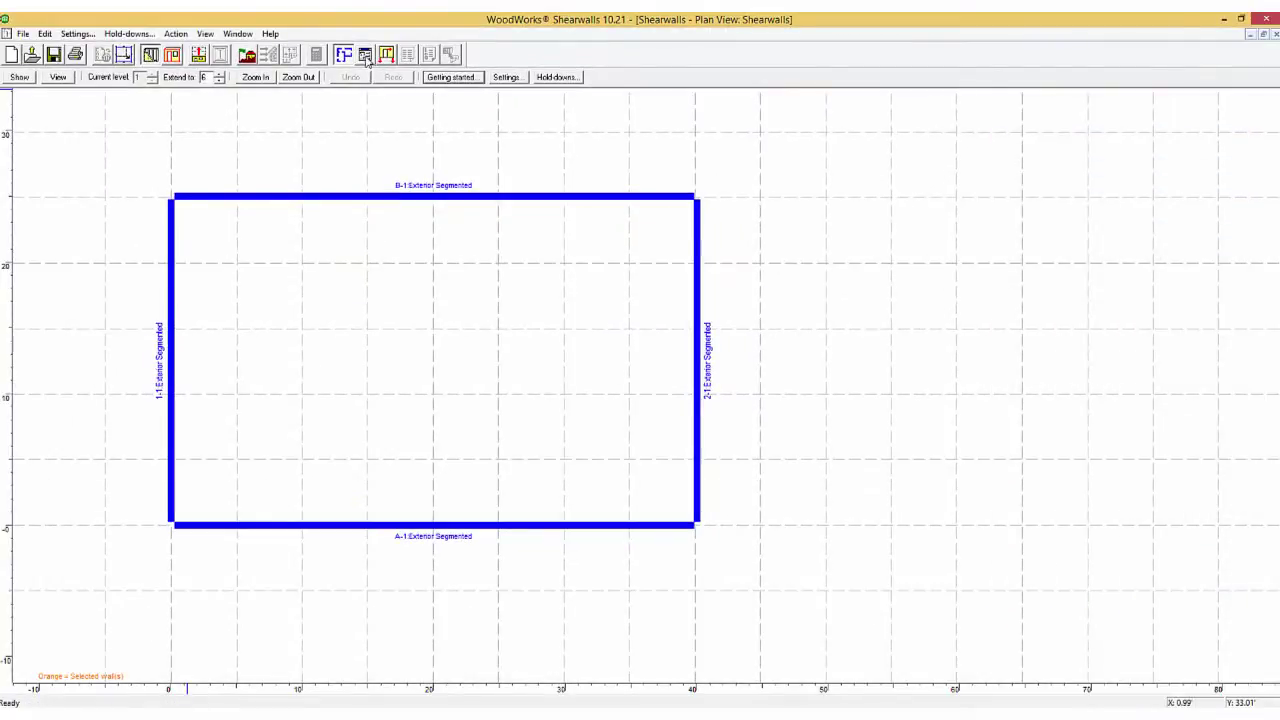
# Step: Draw an Interior Segmented wall from the top wall partway down inside Block 1
pyautogui.click(366, 57)
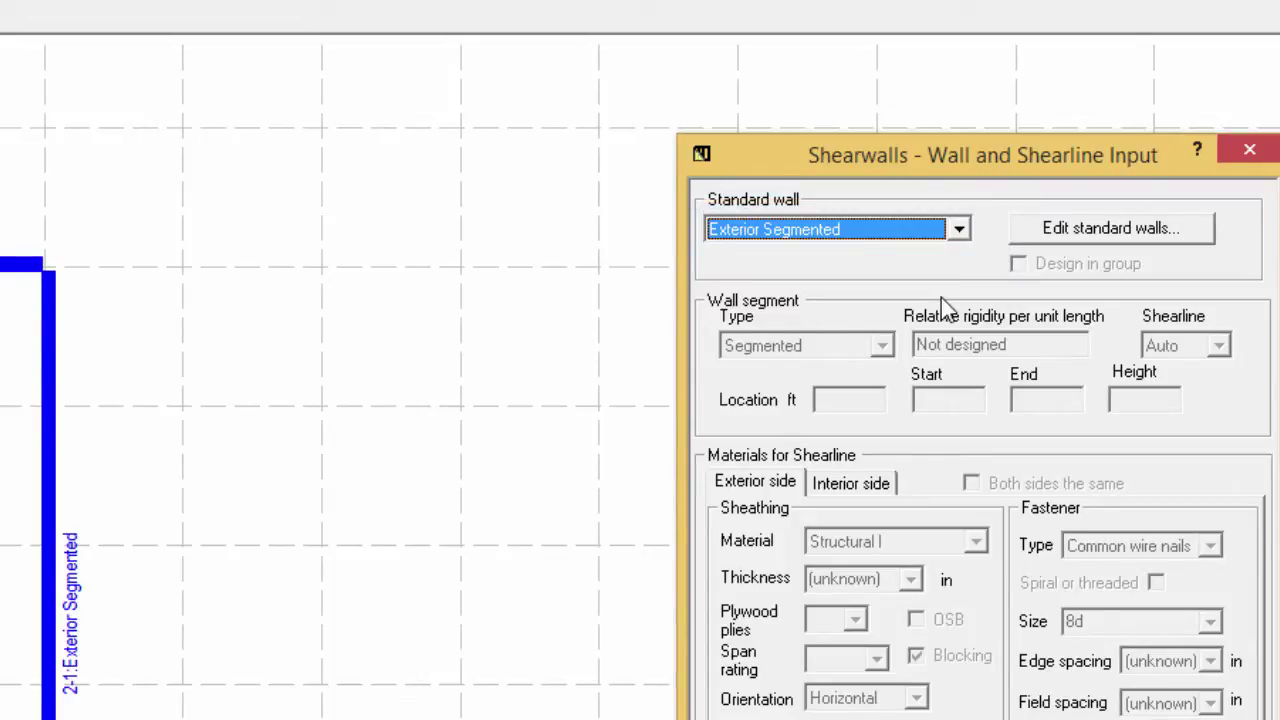
pyautogui.click(958, 230)
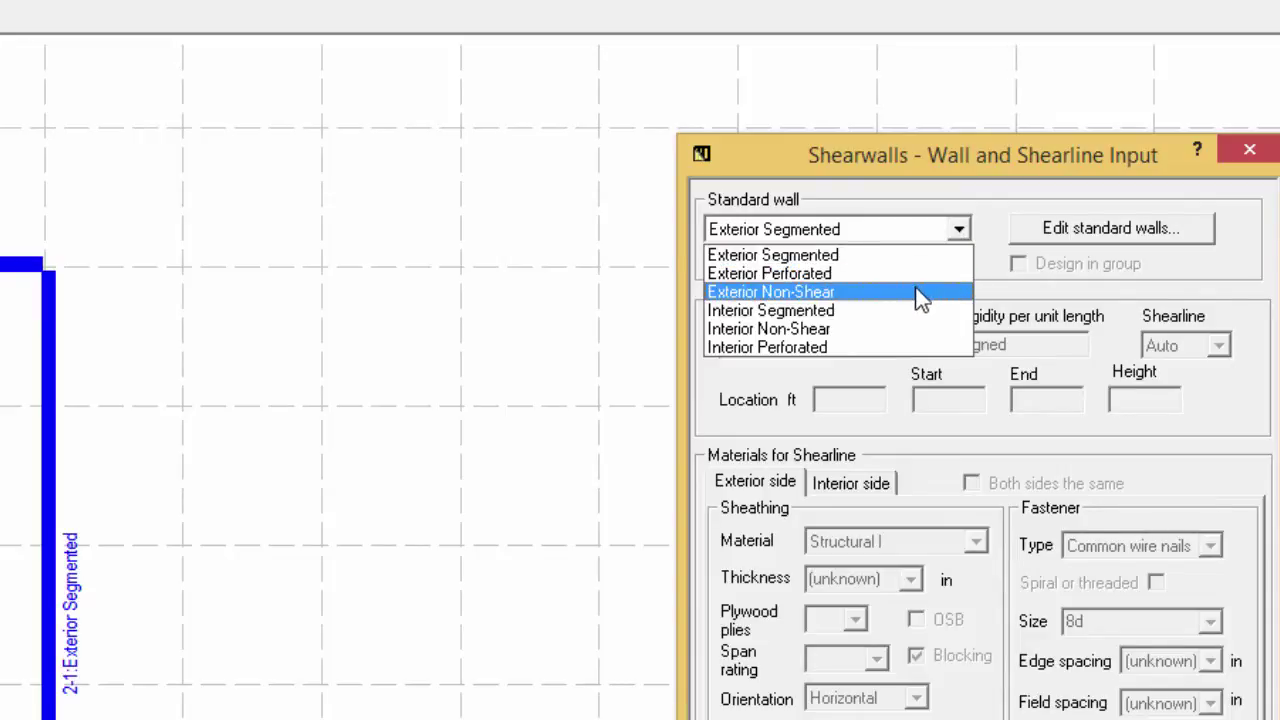
pyautogui.click(898, 310)
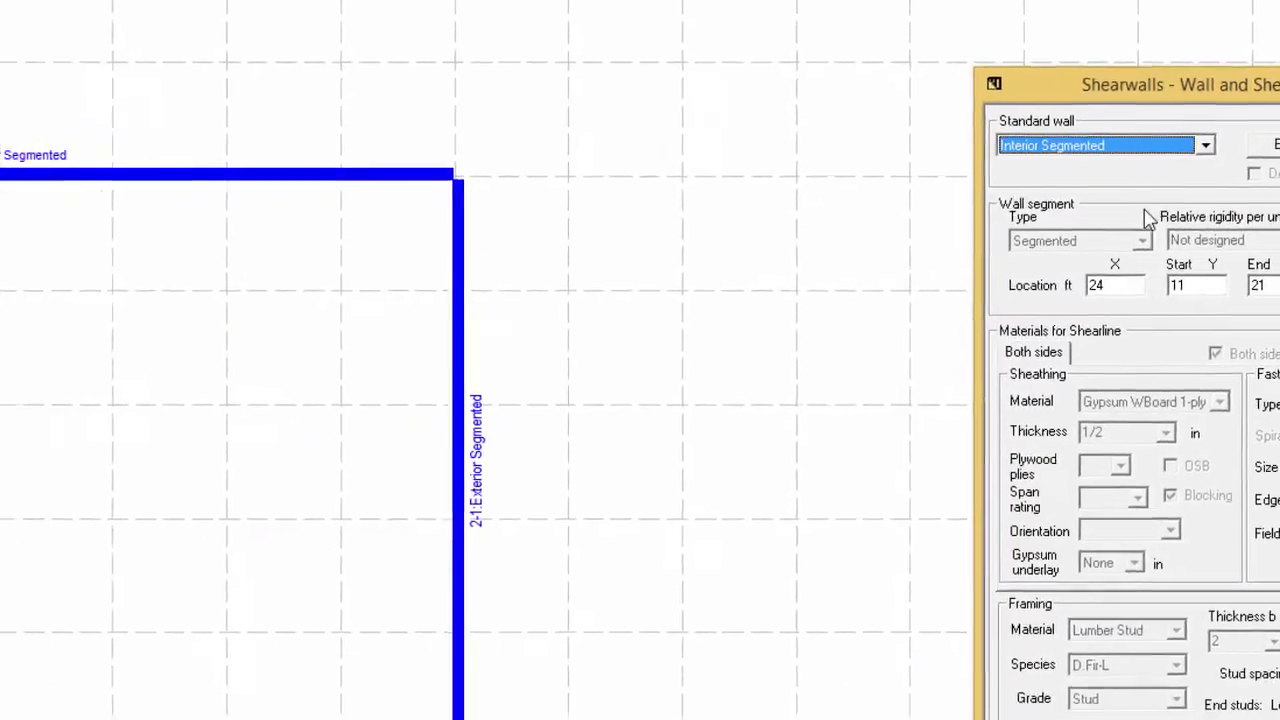
pyautogui.click(178, 150)
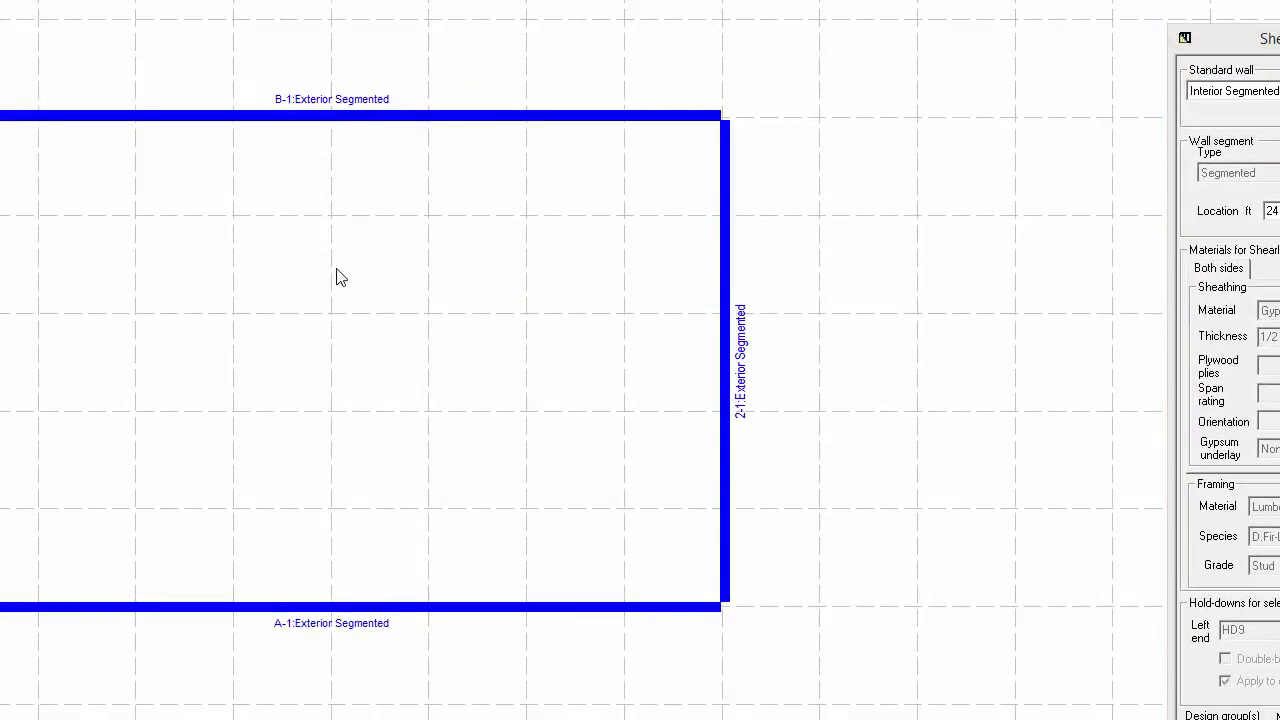
pyautogui.click(331, 298)
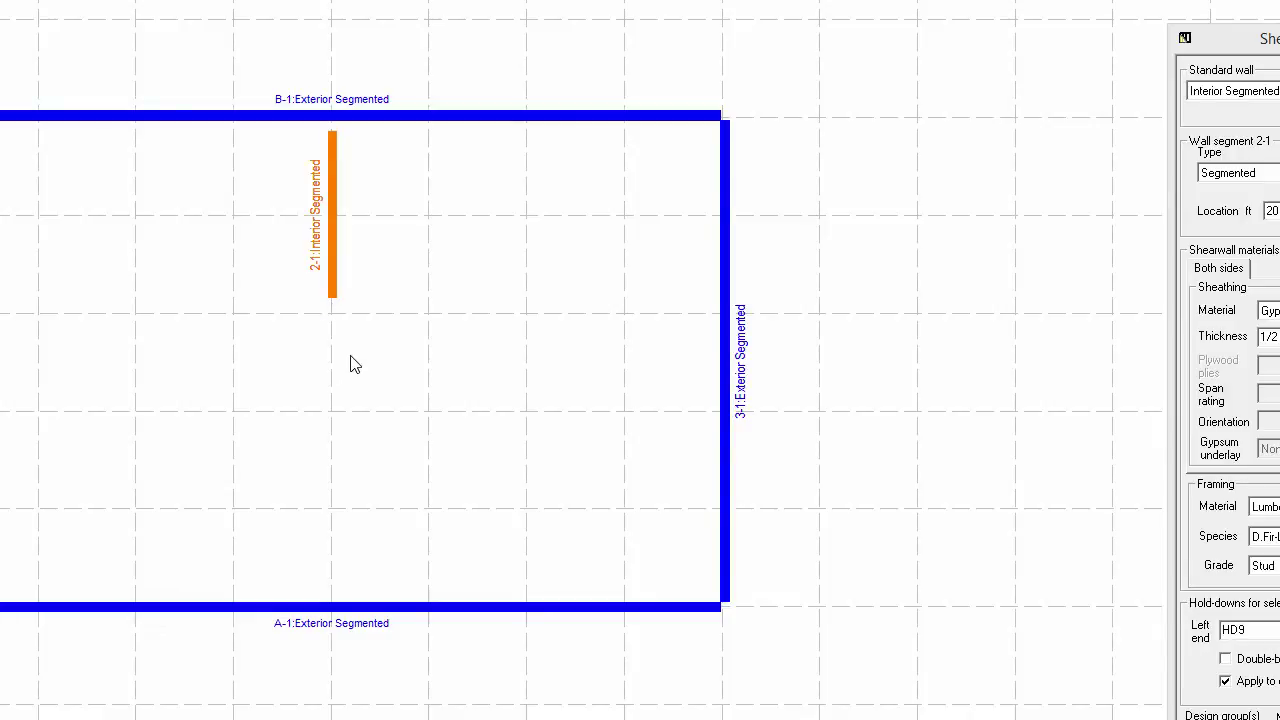
# Step: Select interior wall 2-1 and delete it, leaving only the four exterior walls
pyautogui.press('Escape')
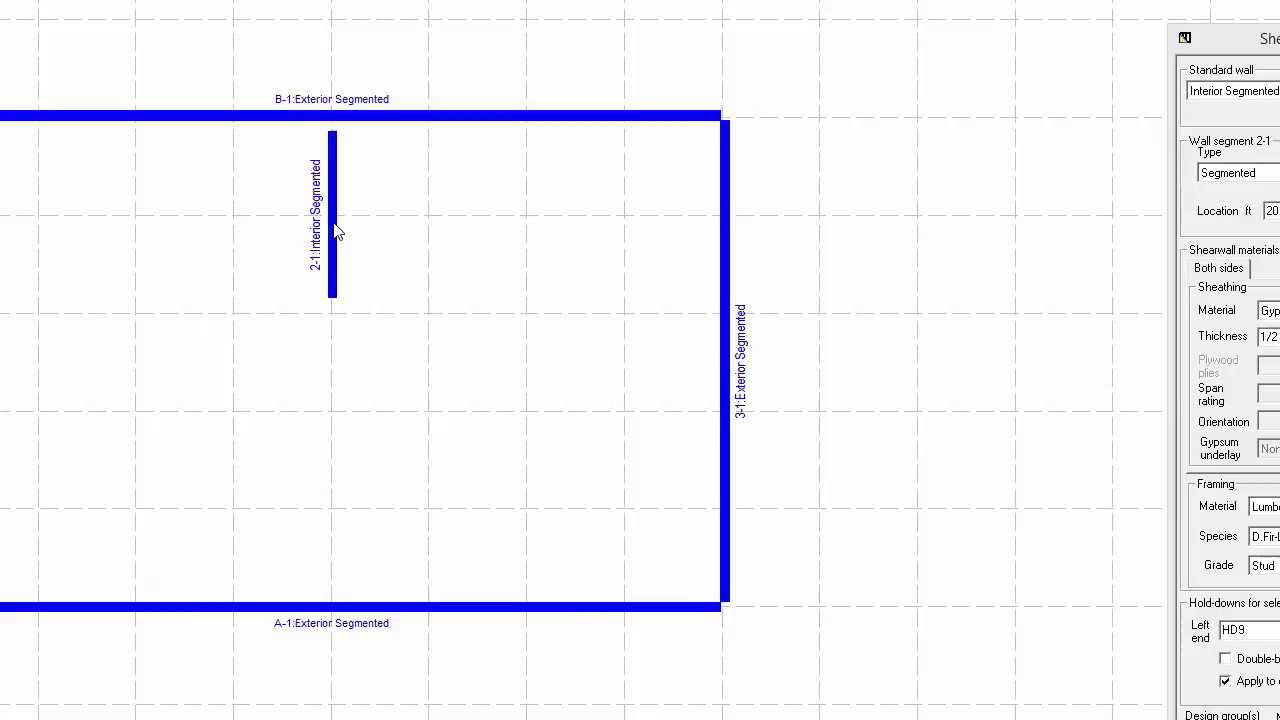
pyautogui.click(334, 226)
pyautogui.rightClick(334, 226)
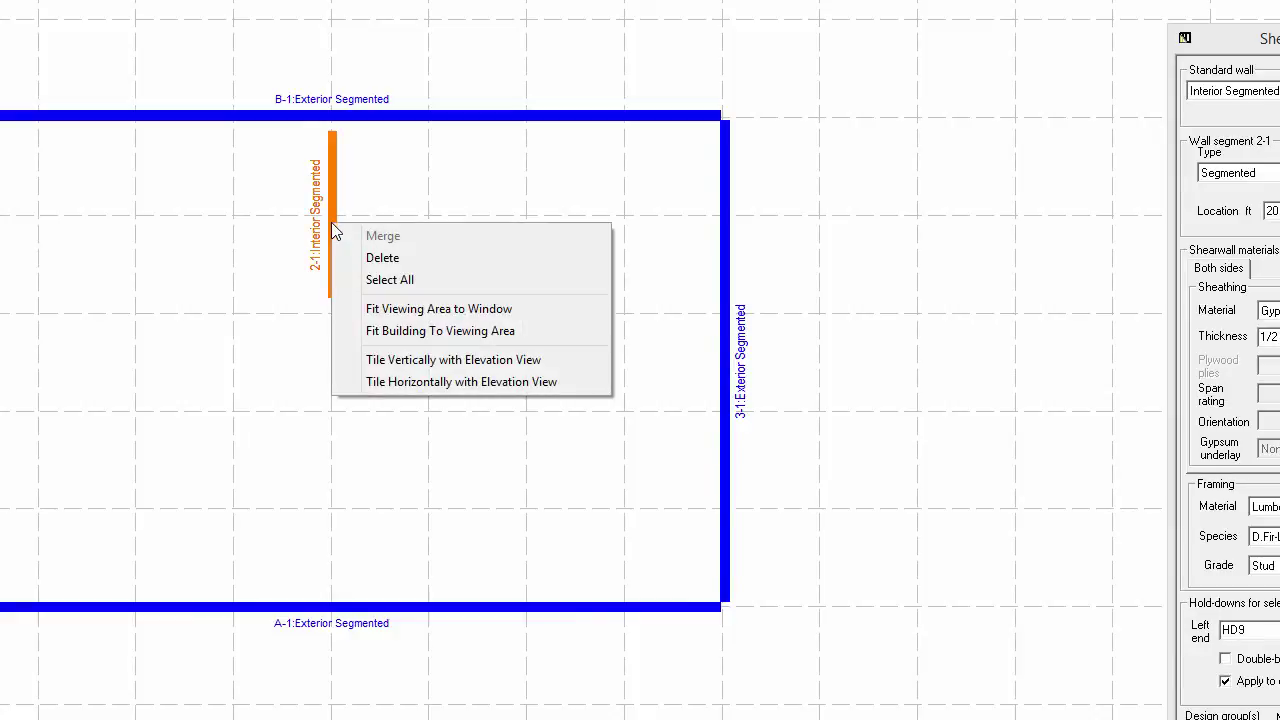
pyautogui.click(373, 190)
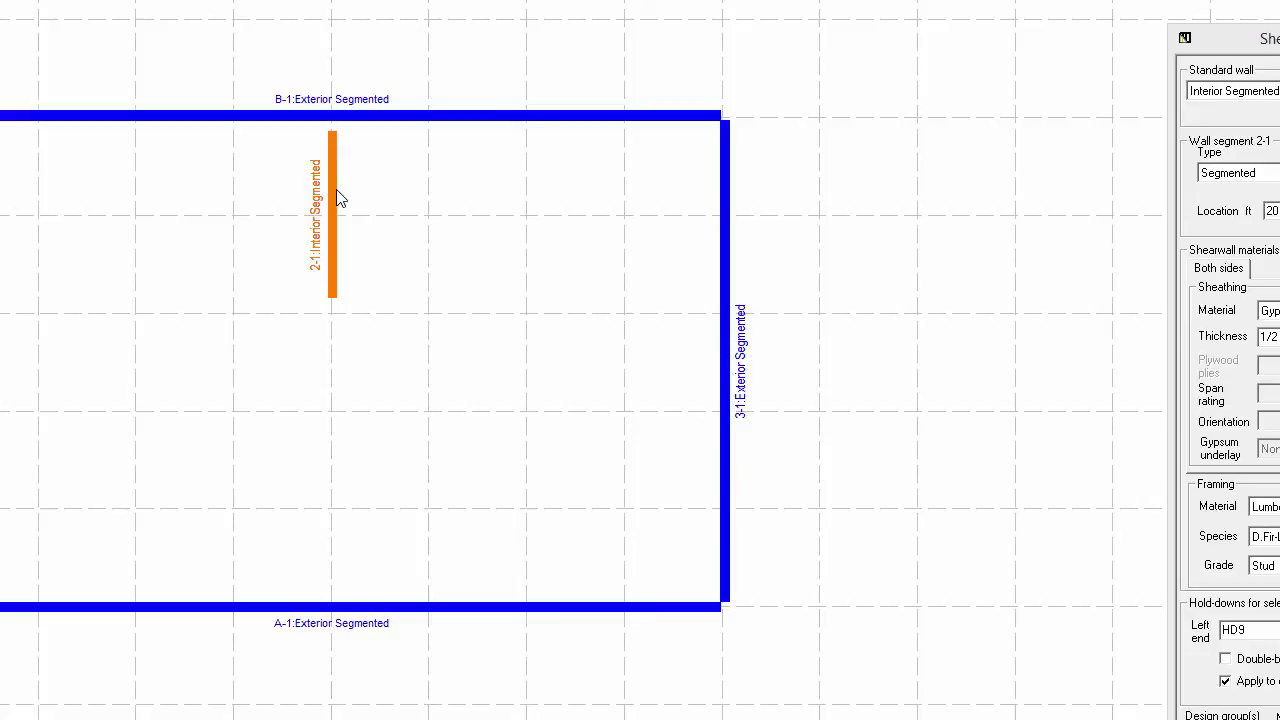
pyautogui.press('Delete')
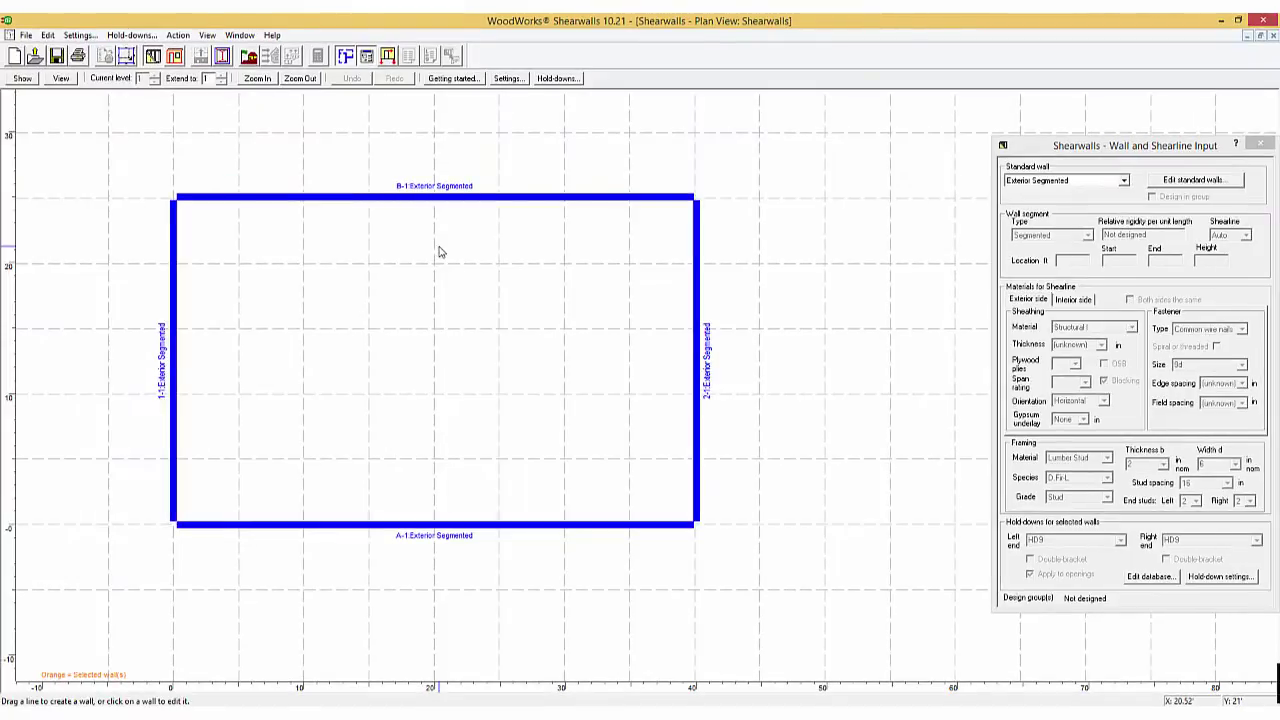
# Step: Uncheck Design in group for wall B-1 and set its exterior sheathing thickness to 3/8 in
pyautogui.click(455, 199)
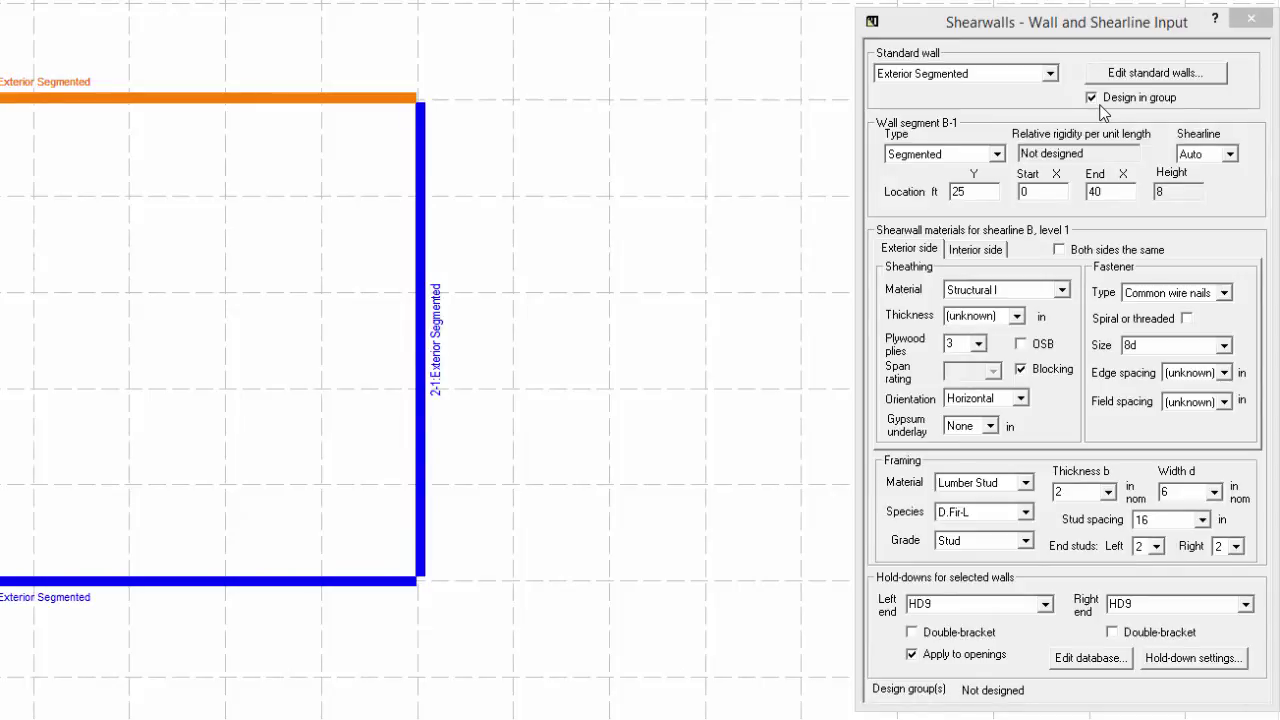
pyautogui.click(1016, 316)
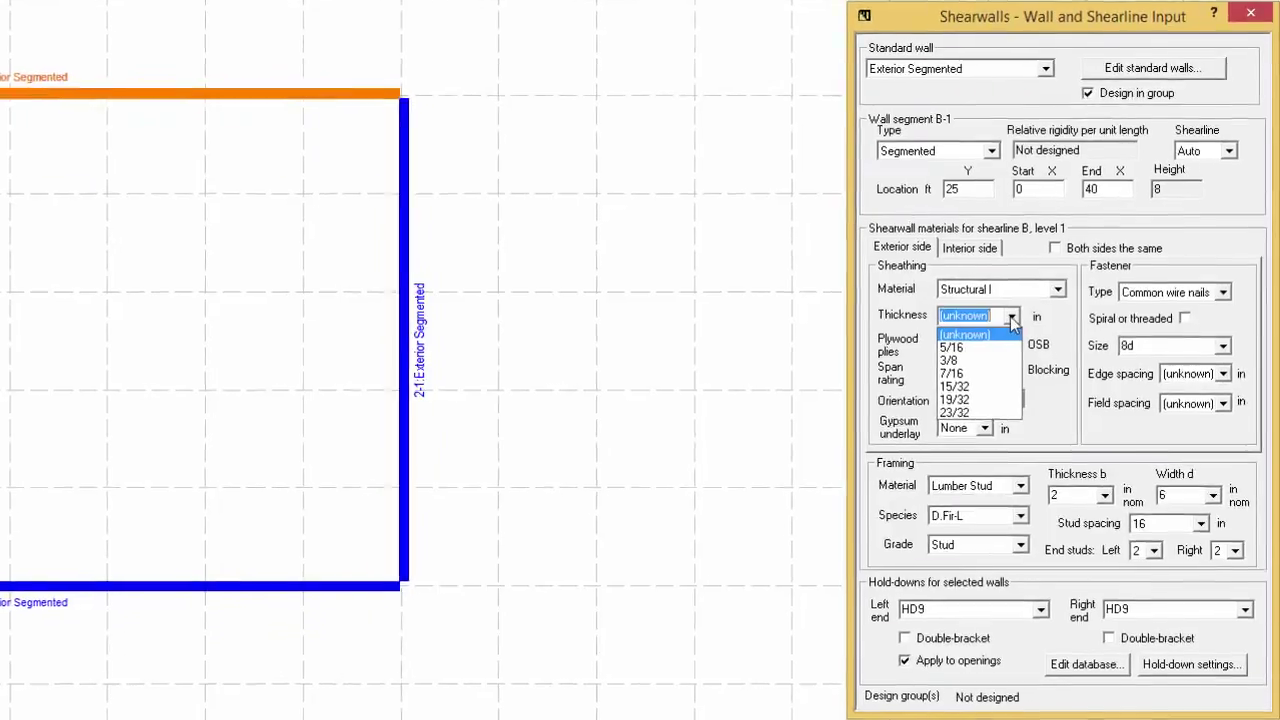
pyautogui.click(952, 360)
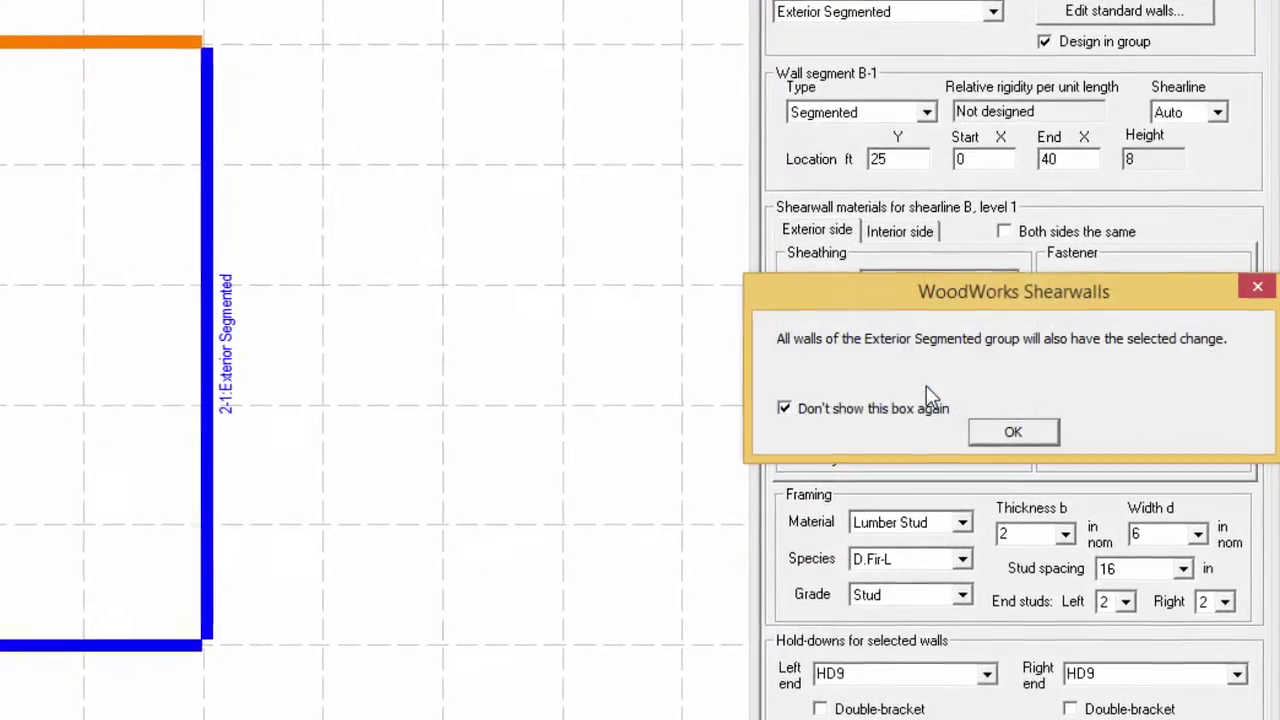
pyautogui.click(1012, 433)
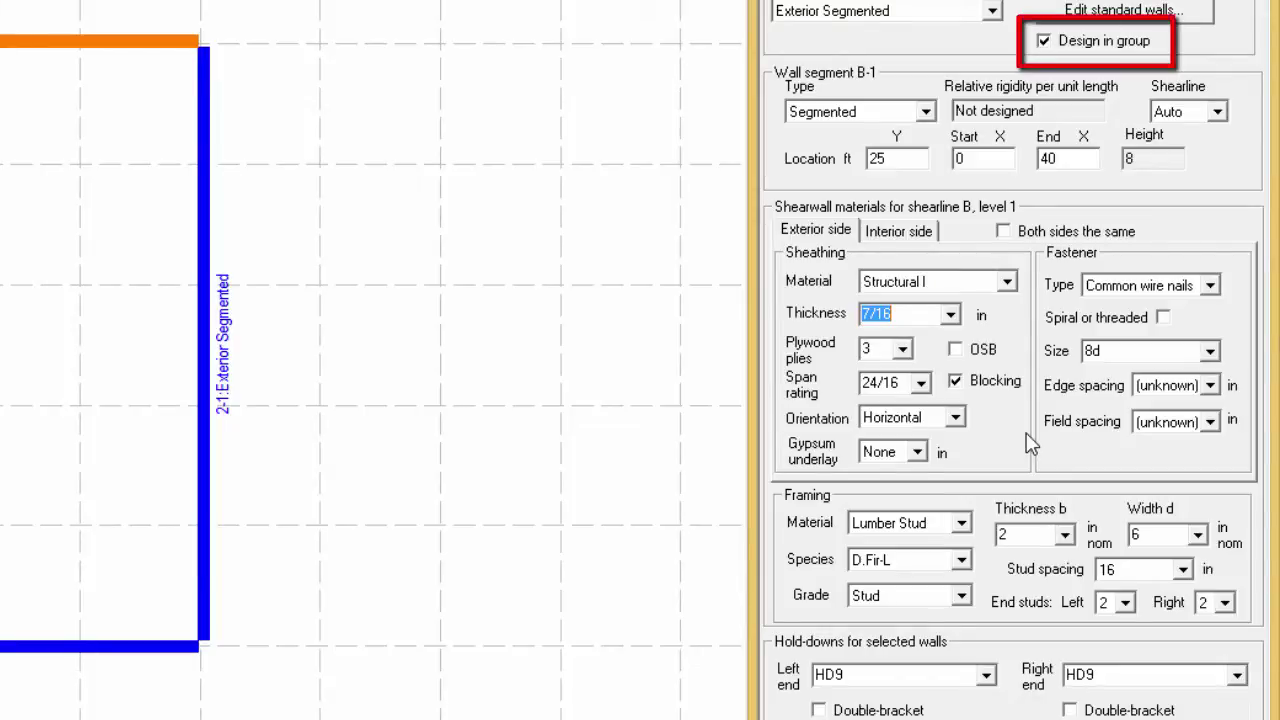
pyautogui.click(1044, 42)
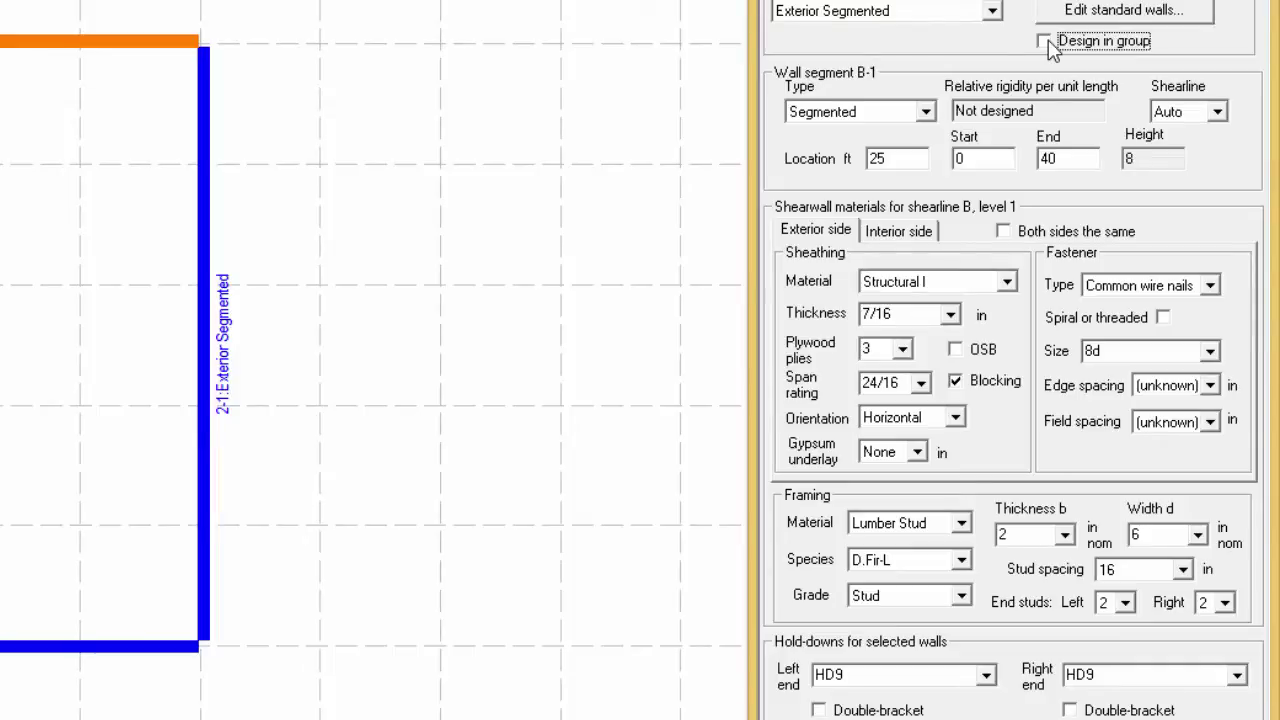
pyautogui.click(951, 316)
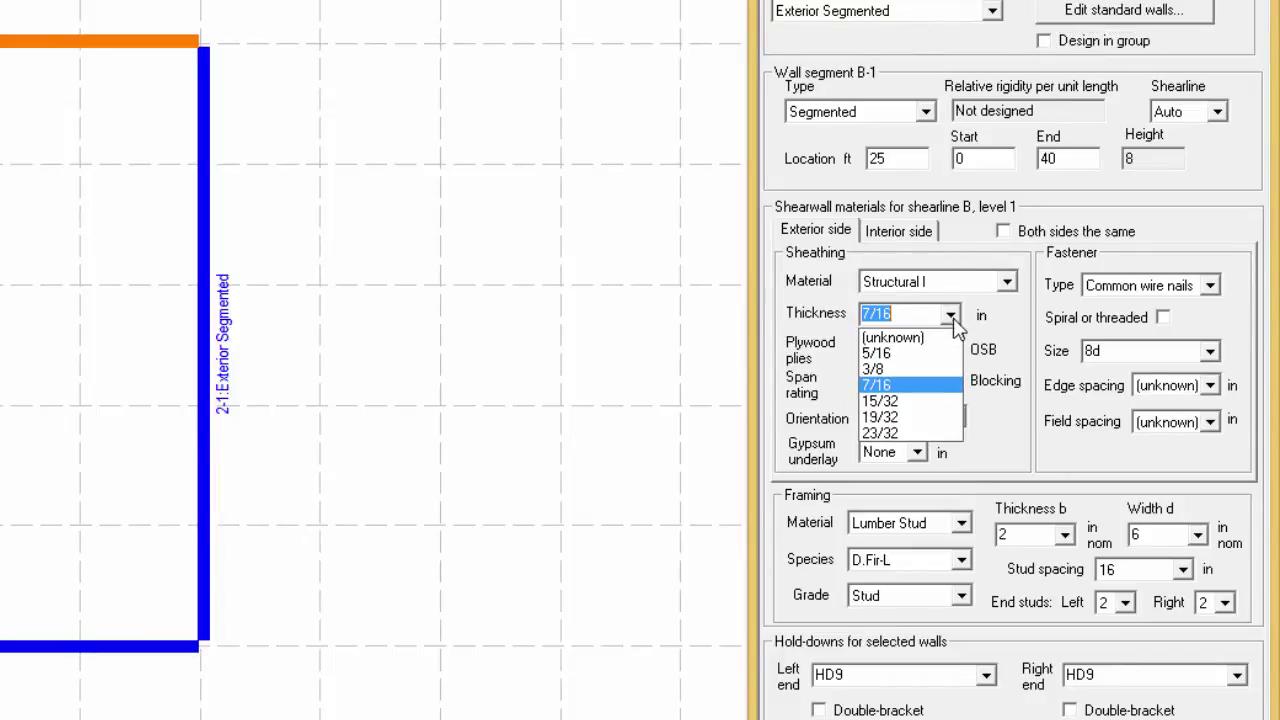
pyautogui.click(928, 369)
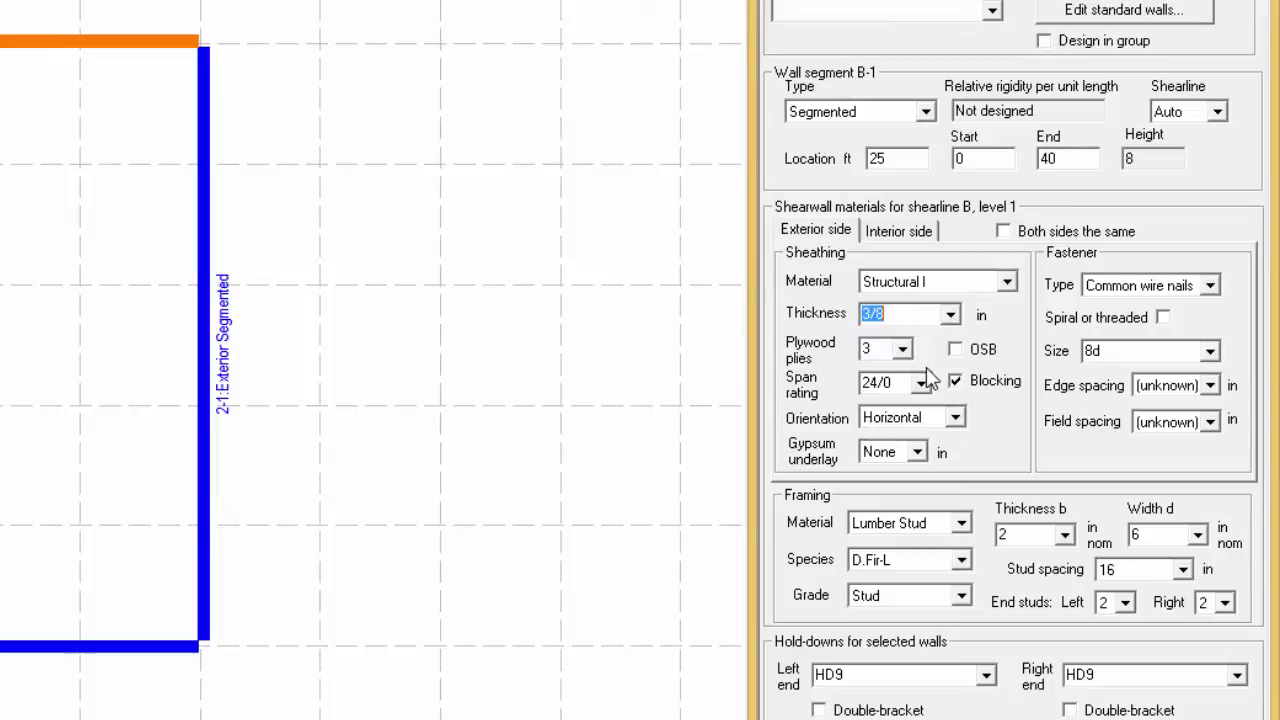
pyautogui.click(204, 280)
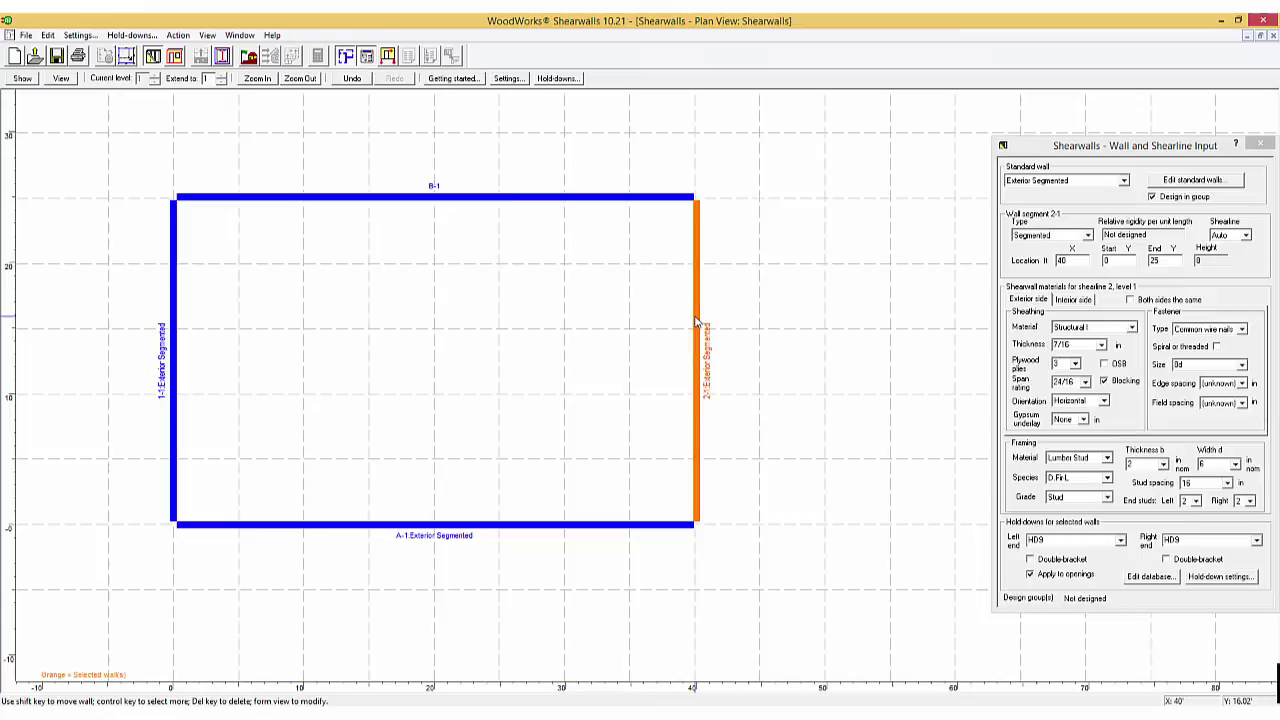
# Step: Select all four walls with Ctrl+A
pyautogui.keyDown('ctrl'); pyautogui.click(598, 200); pyautogui.keyUp('ctrl')
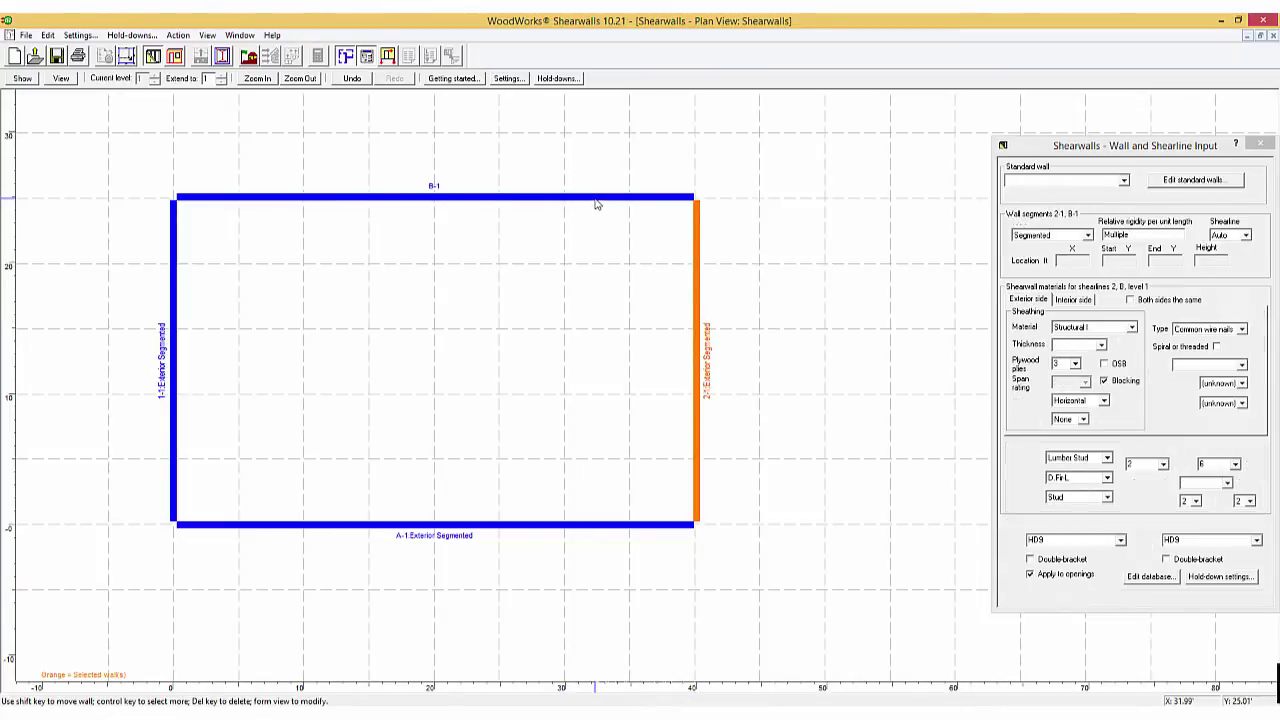
pyautogui.keyDown('ctrl'); pyautogui.click(173, 299); pyautogui.keyUp('ctrl')
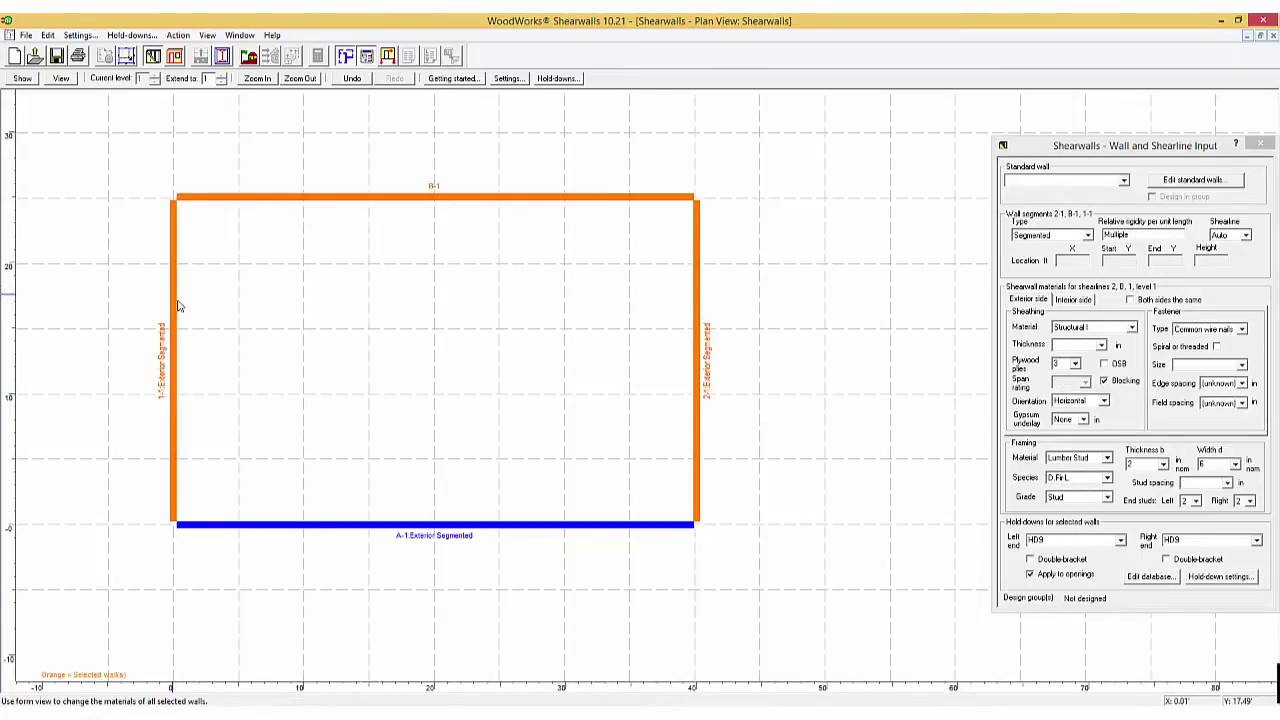
pyautogui.keyDown('ctrl'); pyautogui.click(443, 526); pyautogui.keyUp('ctrl')
pyautogui.hotkey('ctrl', 'a')
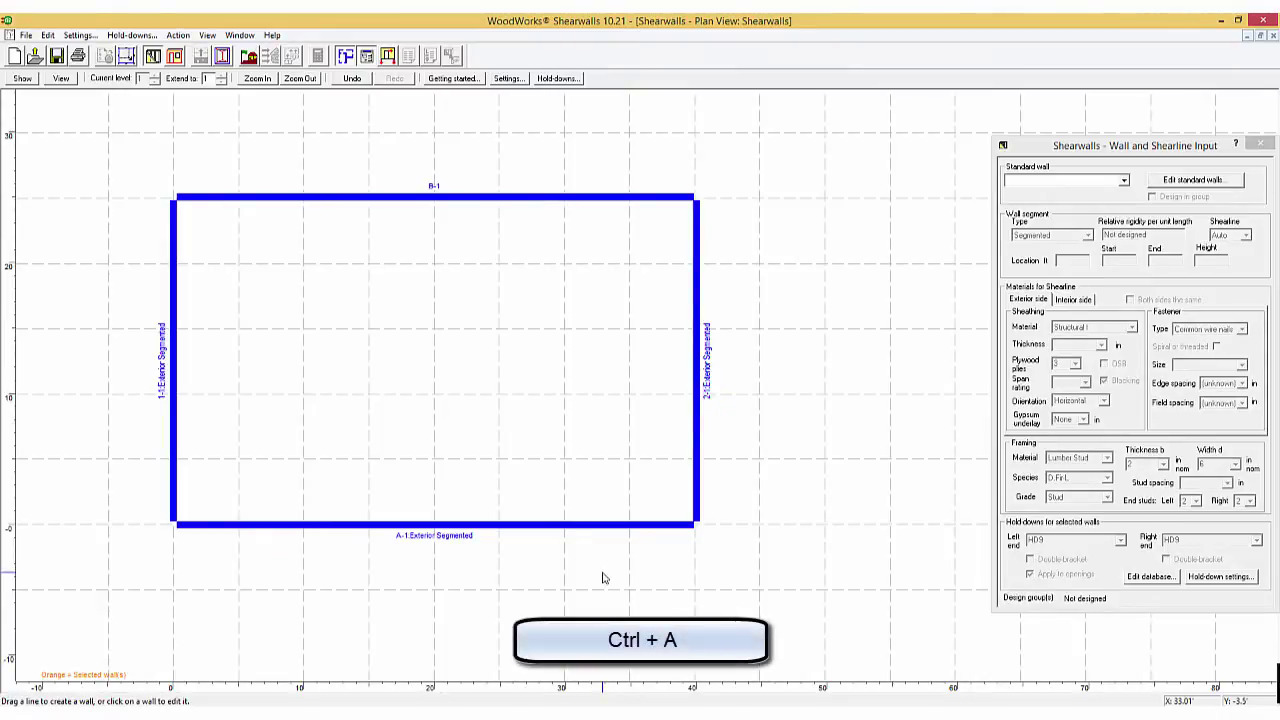
pyautogui.hotkey('ctrl', 'a')
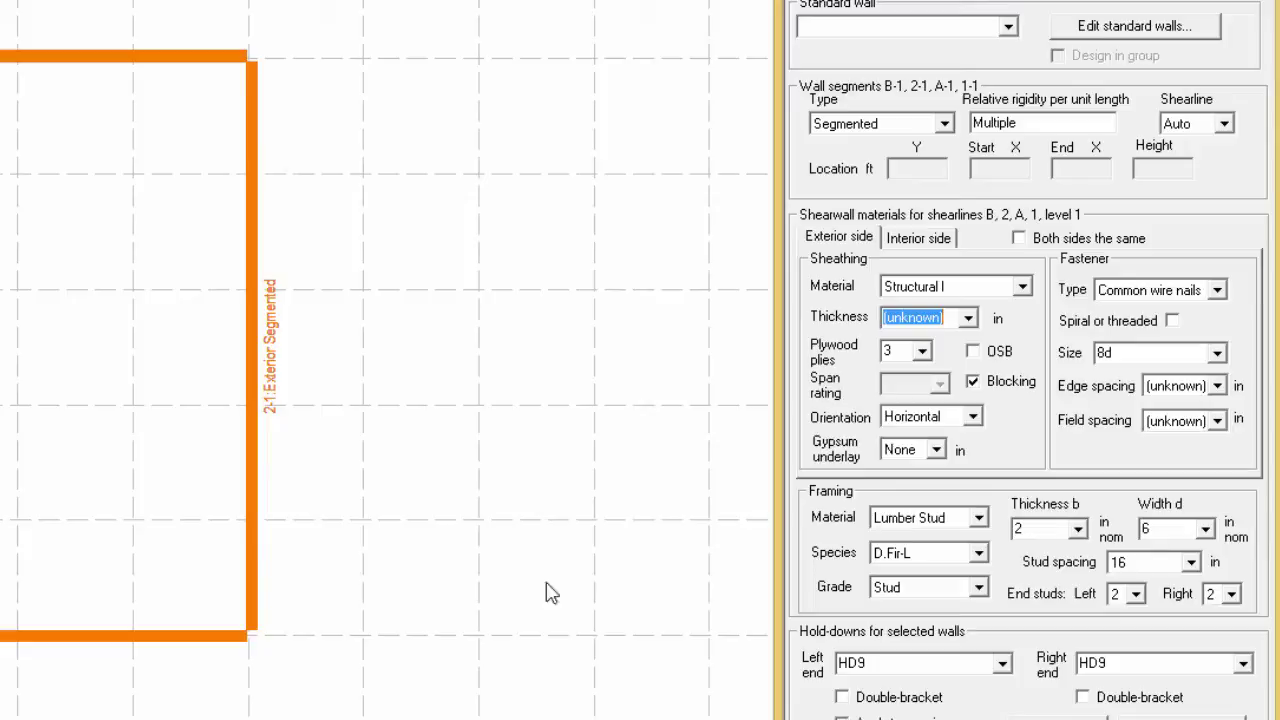
# Step: Set exterior sheathing to 7/16 in with 6 in edge and 12 in field nail spacing
pyautogui.click(967, 319)
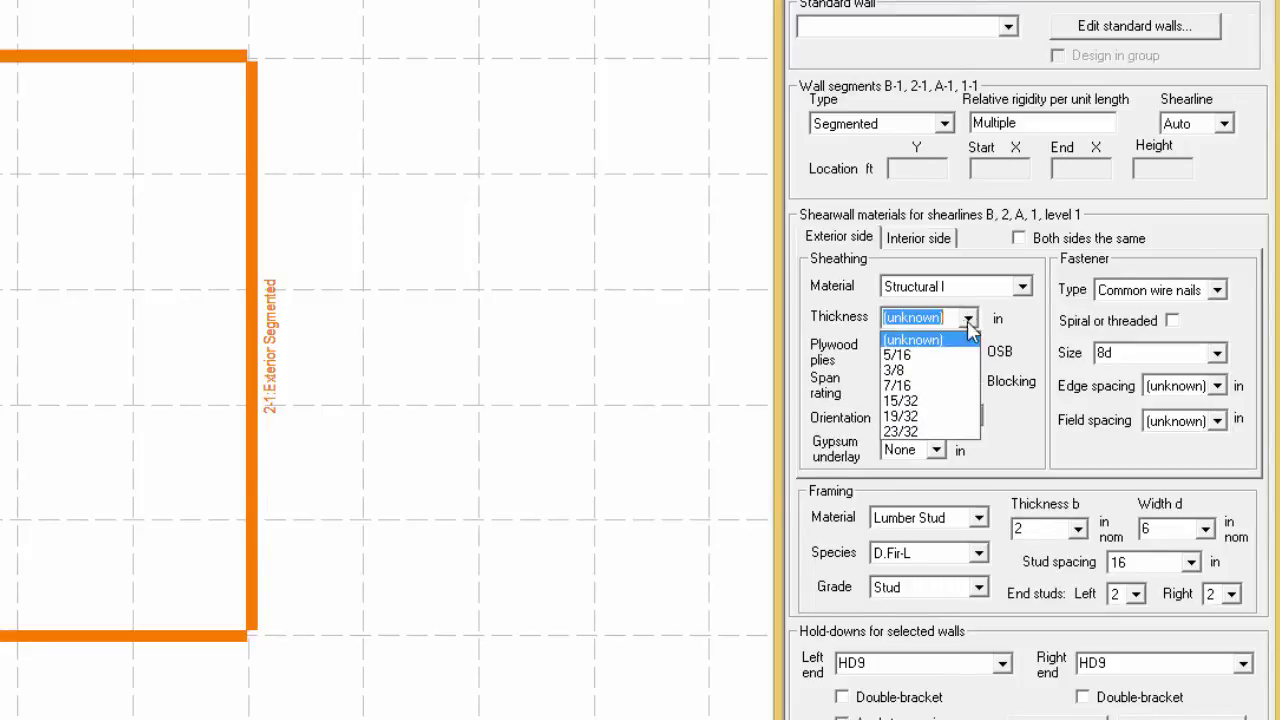
pyautogui.click(908, 386)
pyautogui.click(1217, 386)
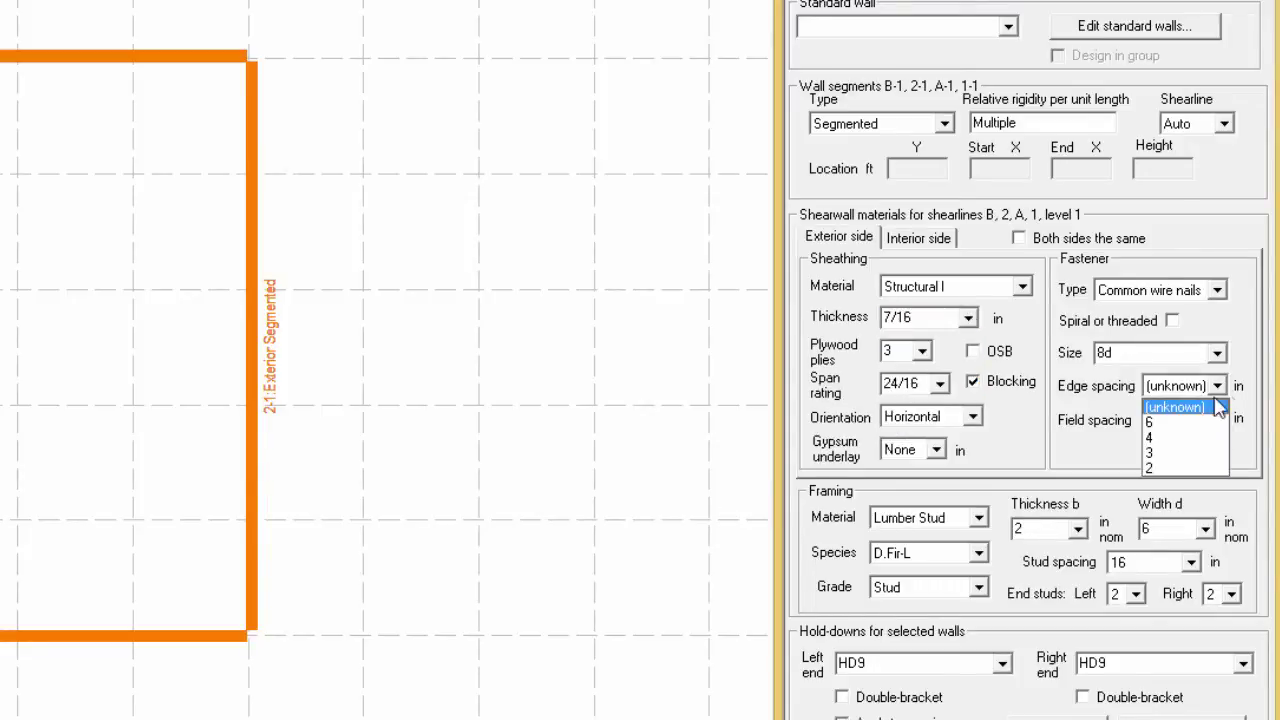
pyautogui.click(1190, 437)
pyautogui.click(1217, 421)
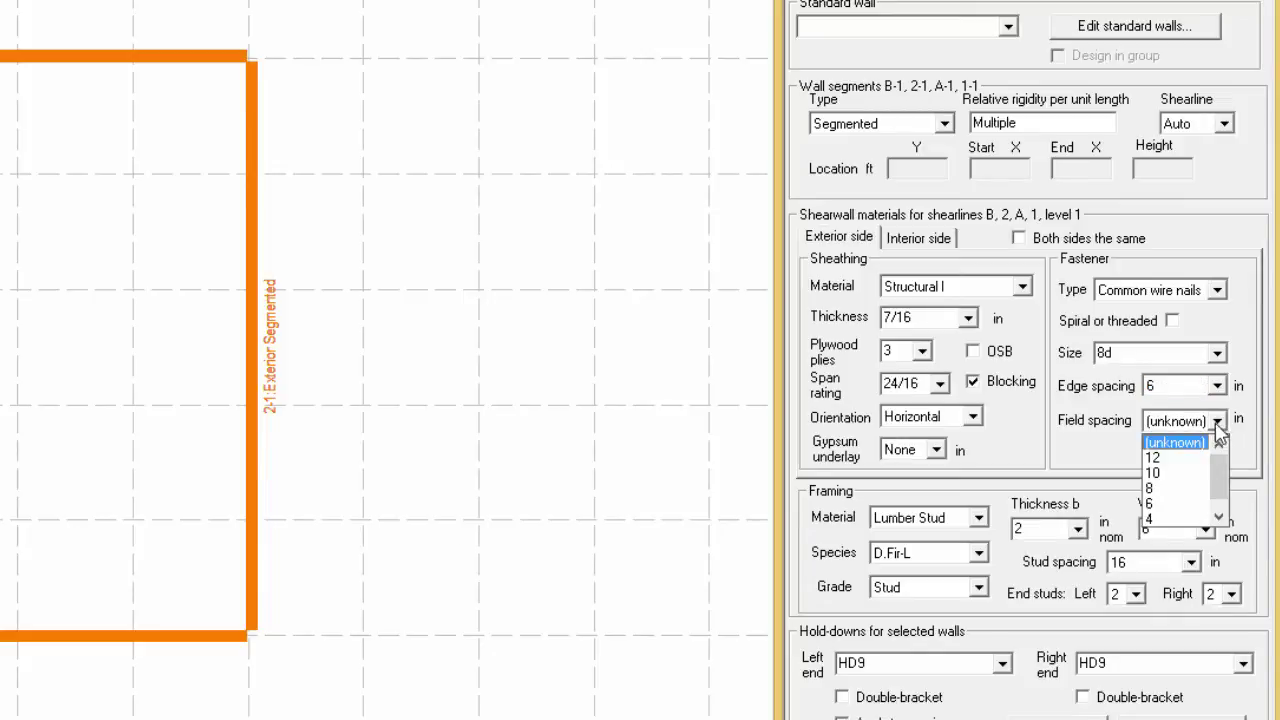
pyautogui.click(1188, 455)
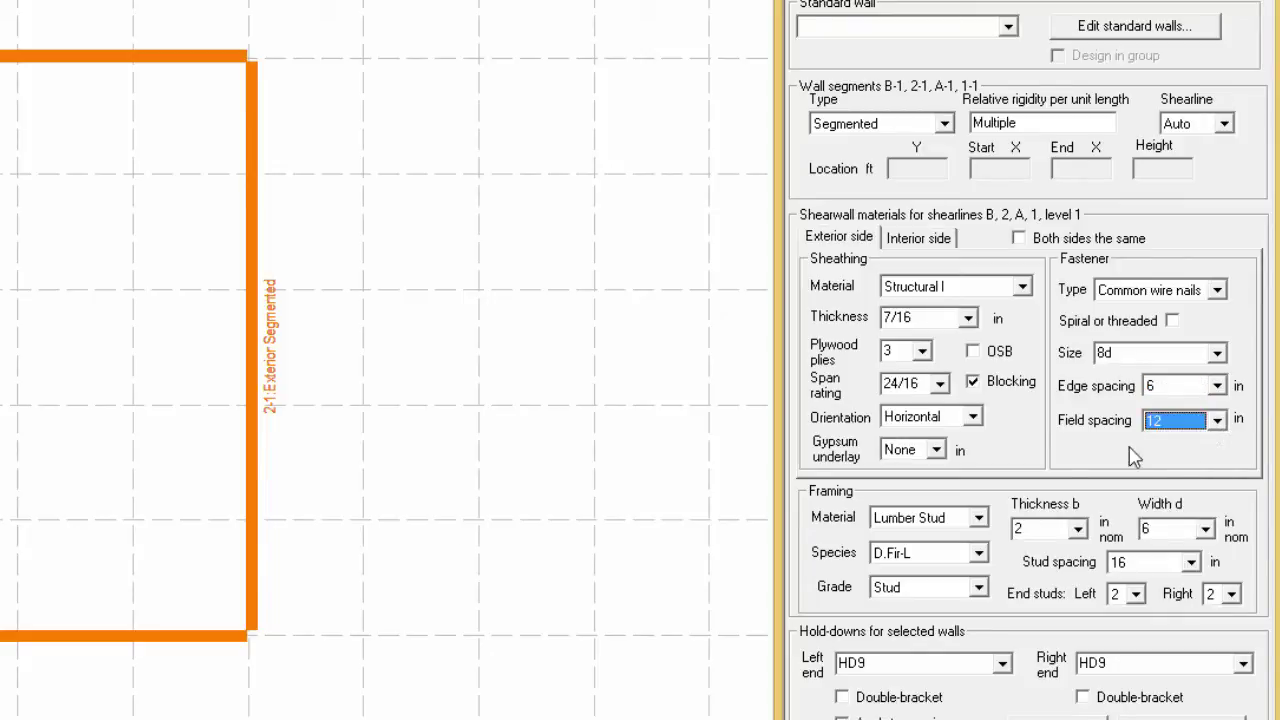
pyautogui.click(920, 240)
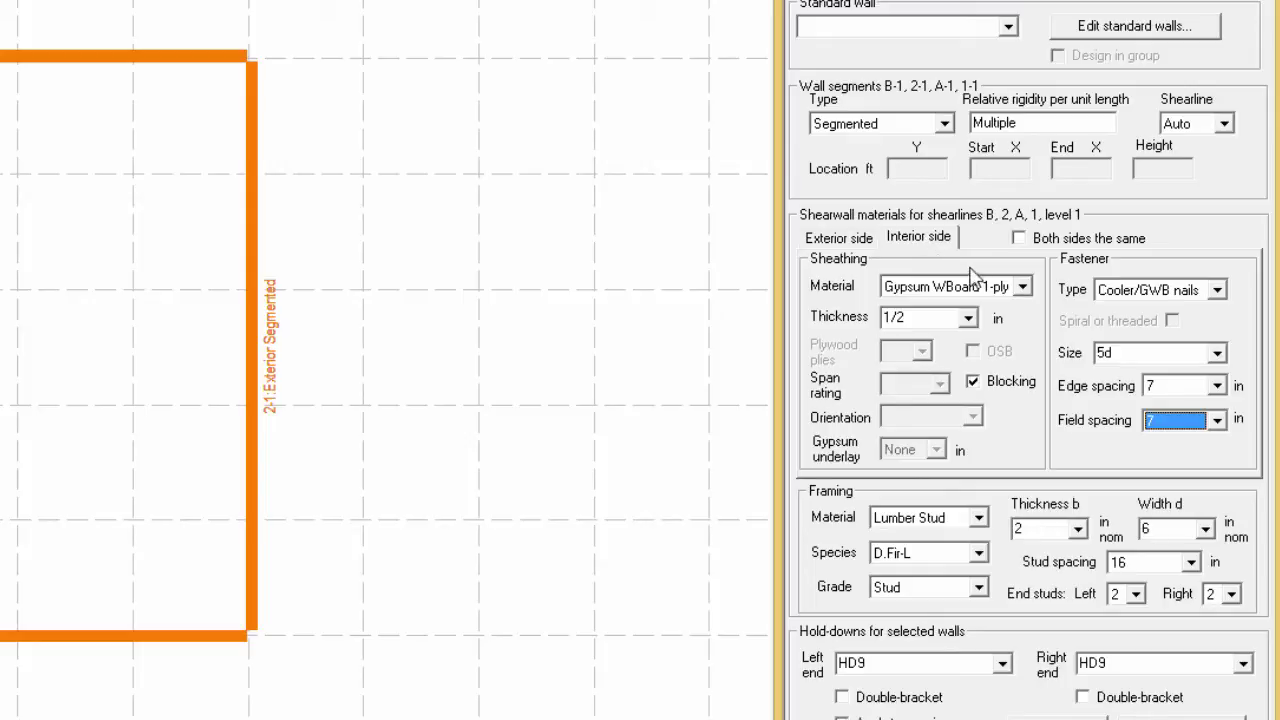
# Step: Set the interior sheathing material to None for all four walls
pyautogui.click(1021, 288)
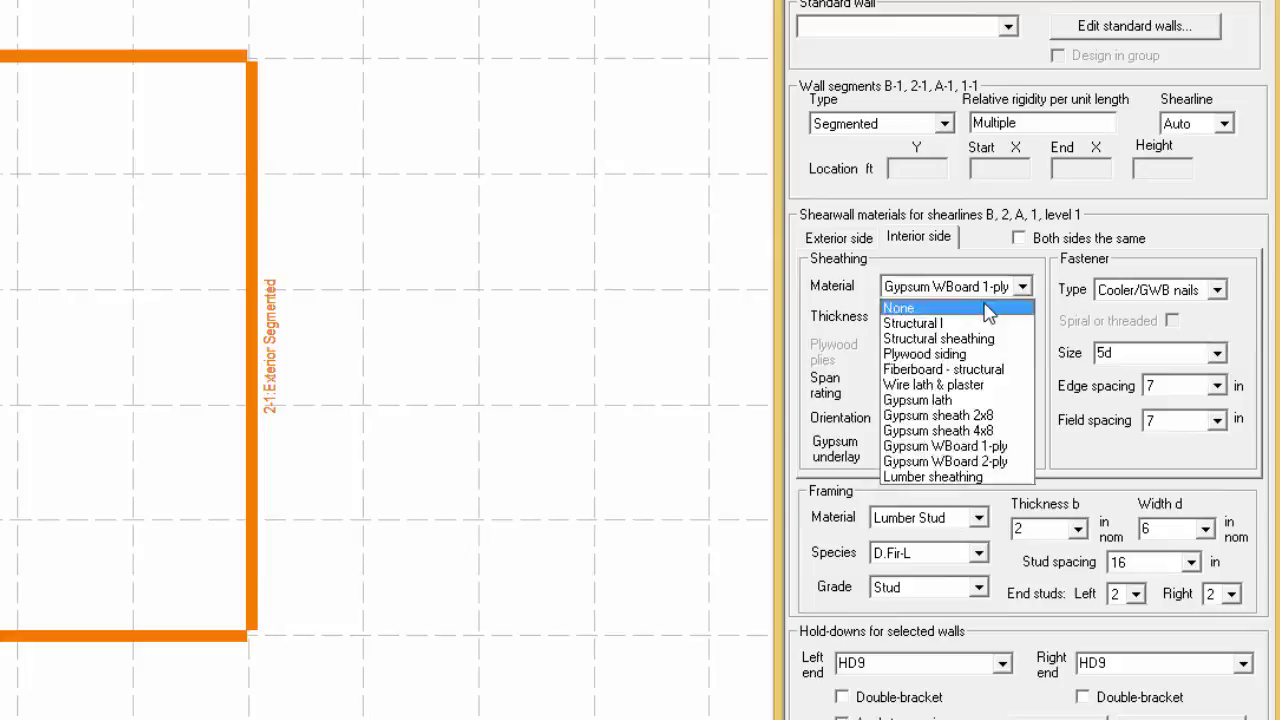
pyautogui.click(985, 307)
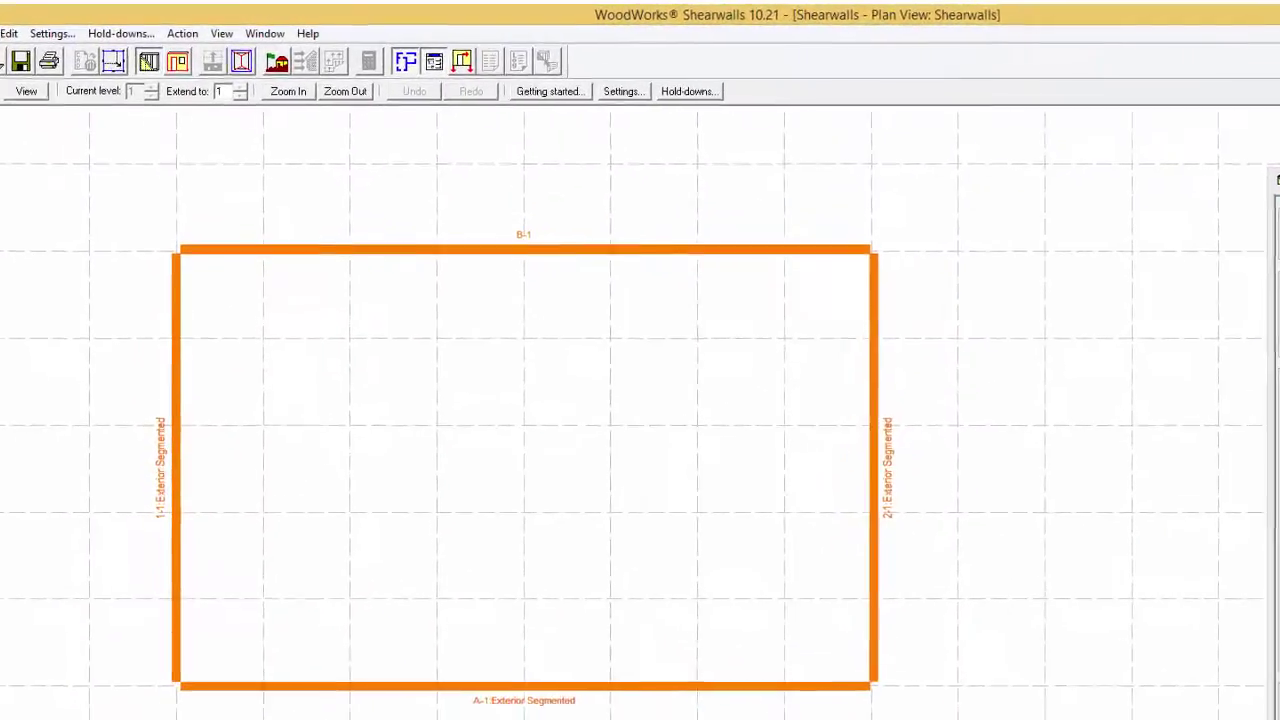
# Step: Switch to Openings input and draw an opening along top wall B-1
pyautogui.click(182, 74)
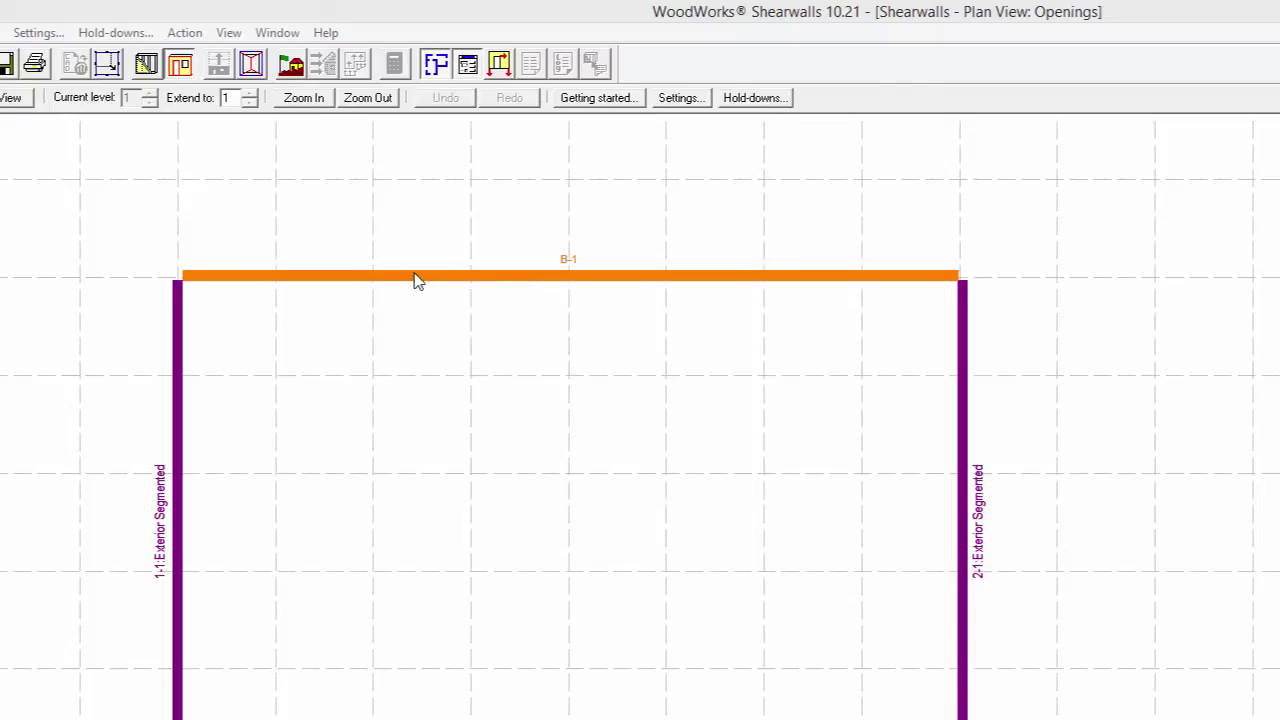
pyautogui.moveTo(414, 277); pyautogui.dragTo(527, 285)
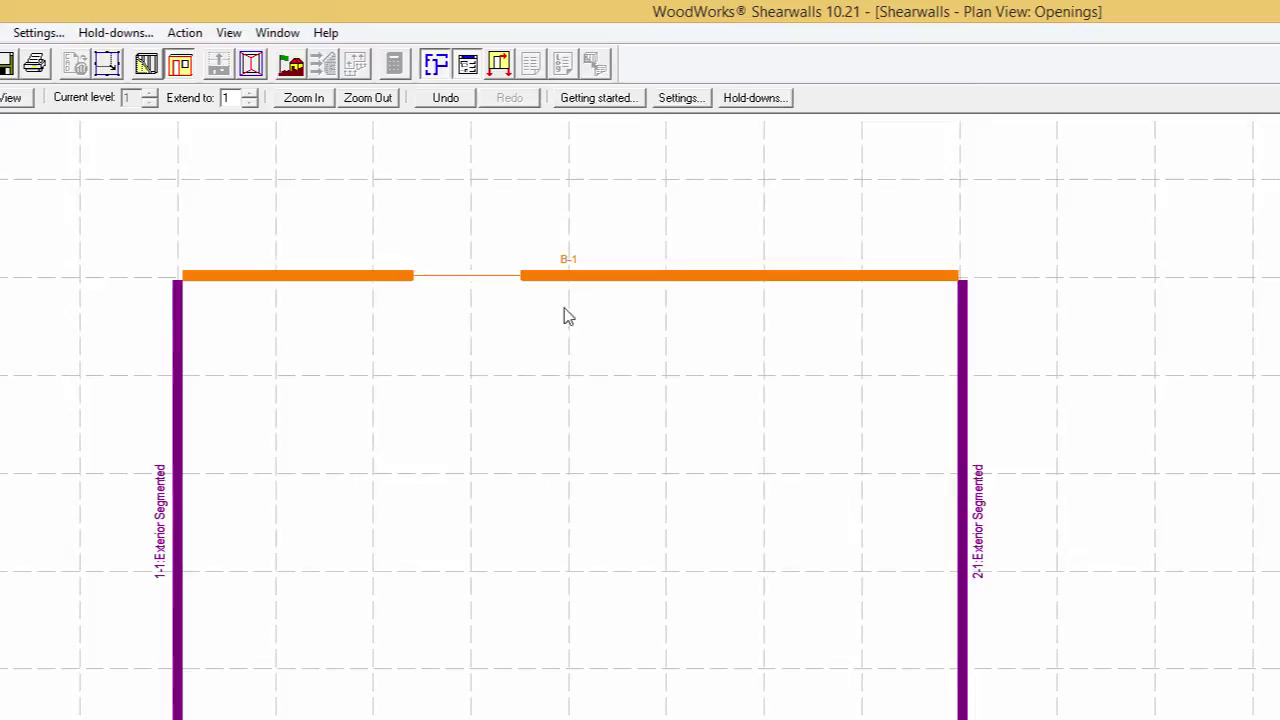
# Step: Add a 5.5 ft opening to wall 2-1, then select wall B-1
pyautogui.click(964, 472)
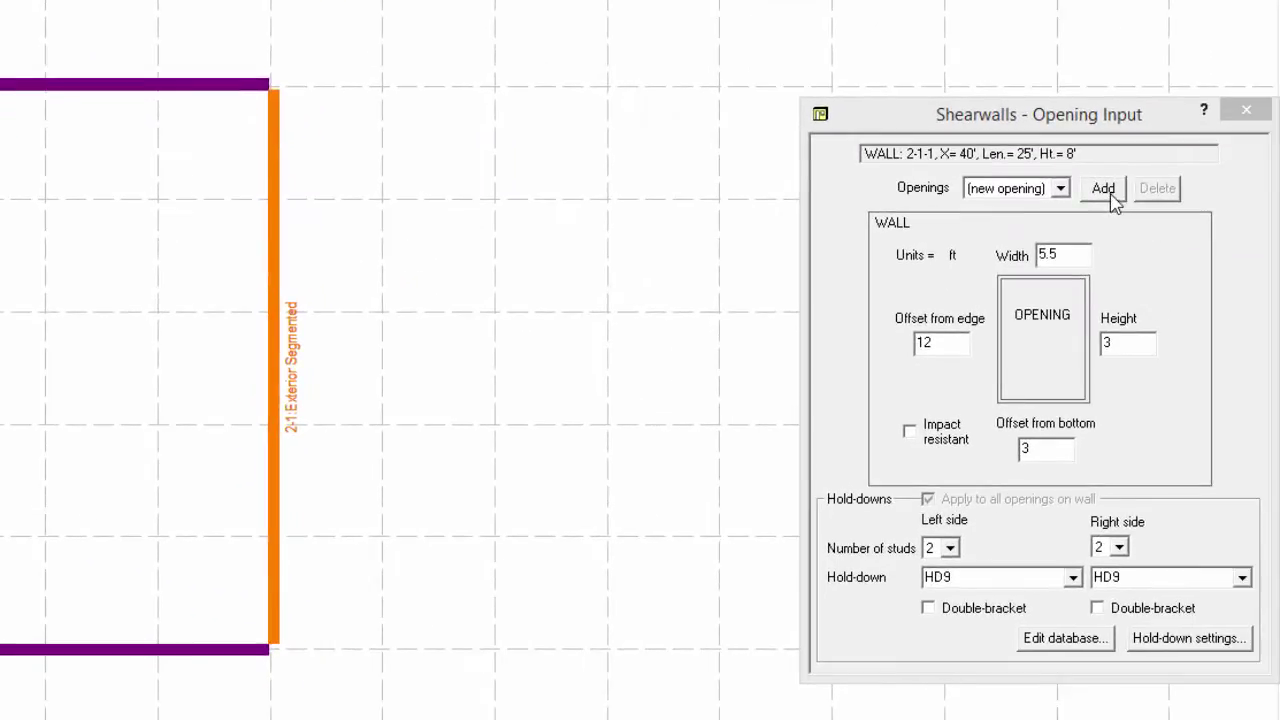
pyautogui.click(1110, 192)
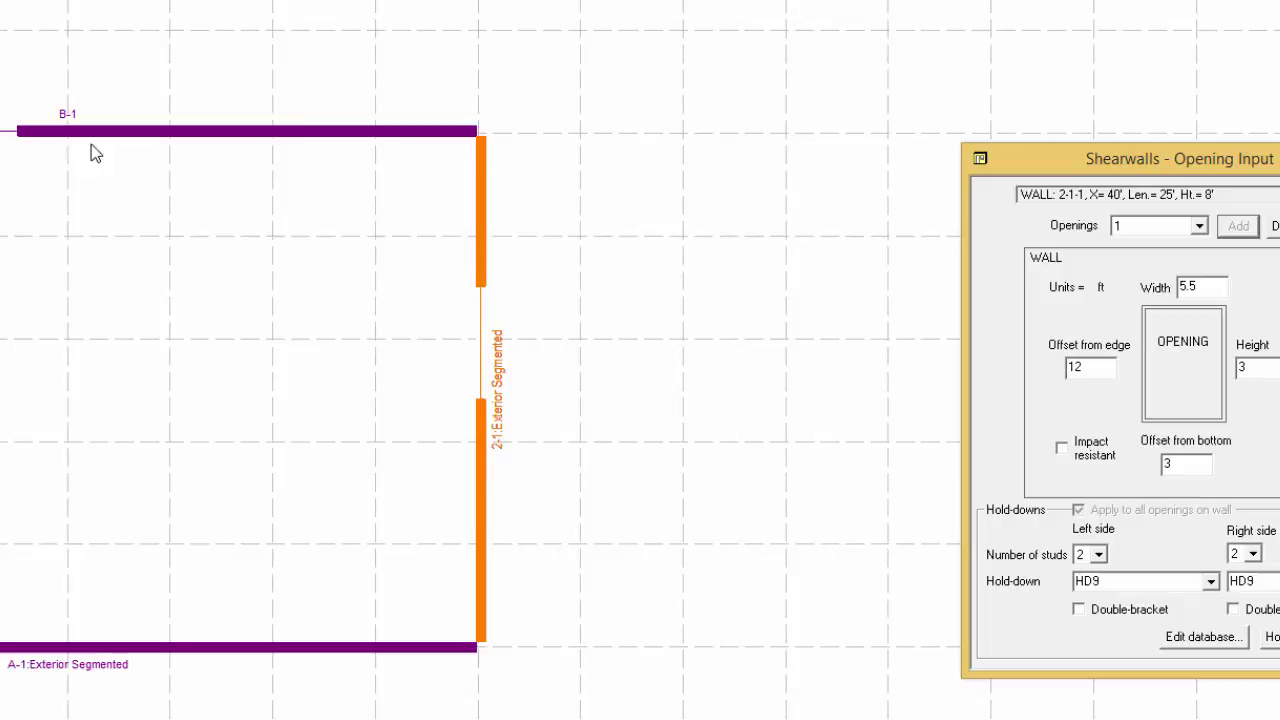
pyautogui.click(50, 131)
# Step: Make B-1's opening 3 ft wide, 6 ft high, 14 ft from the edge, 0 ft from bottom
pyautogui.doubleClick(1066, 367)
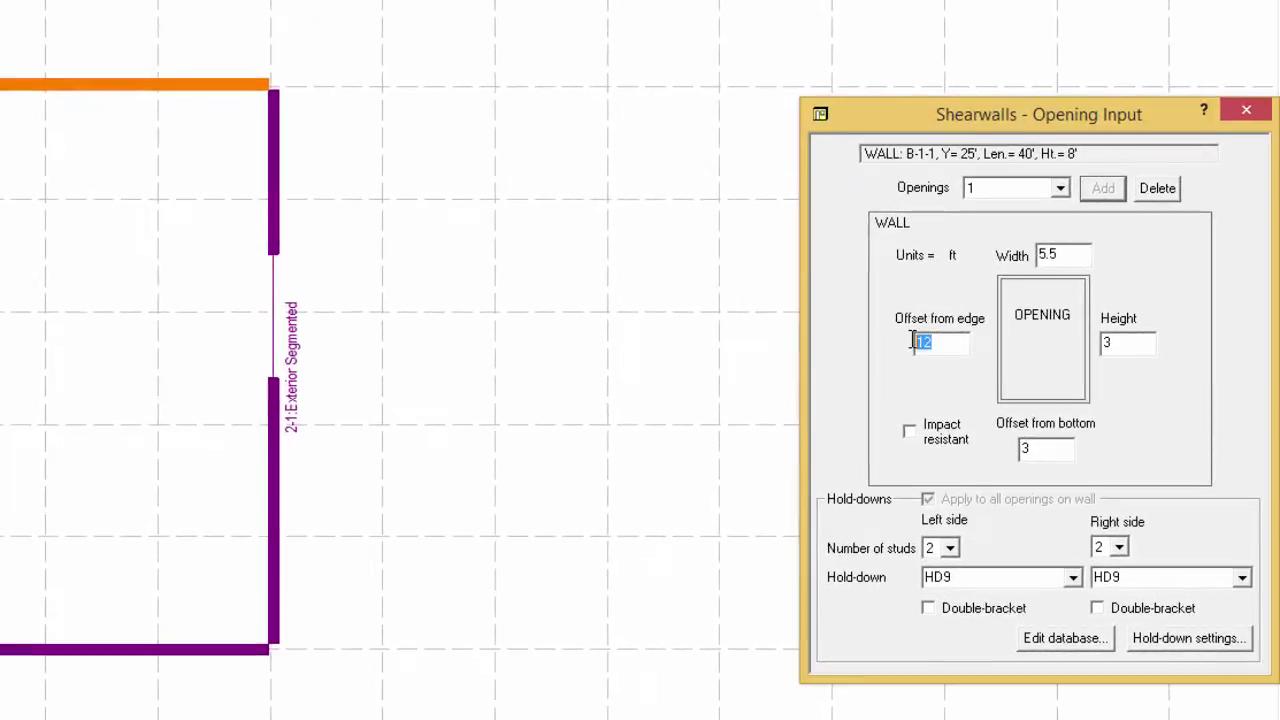
pyautogui.write('14')
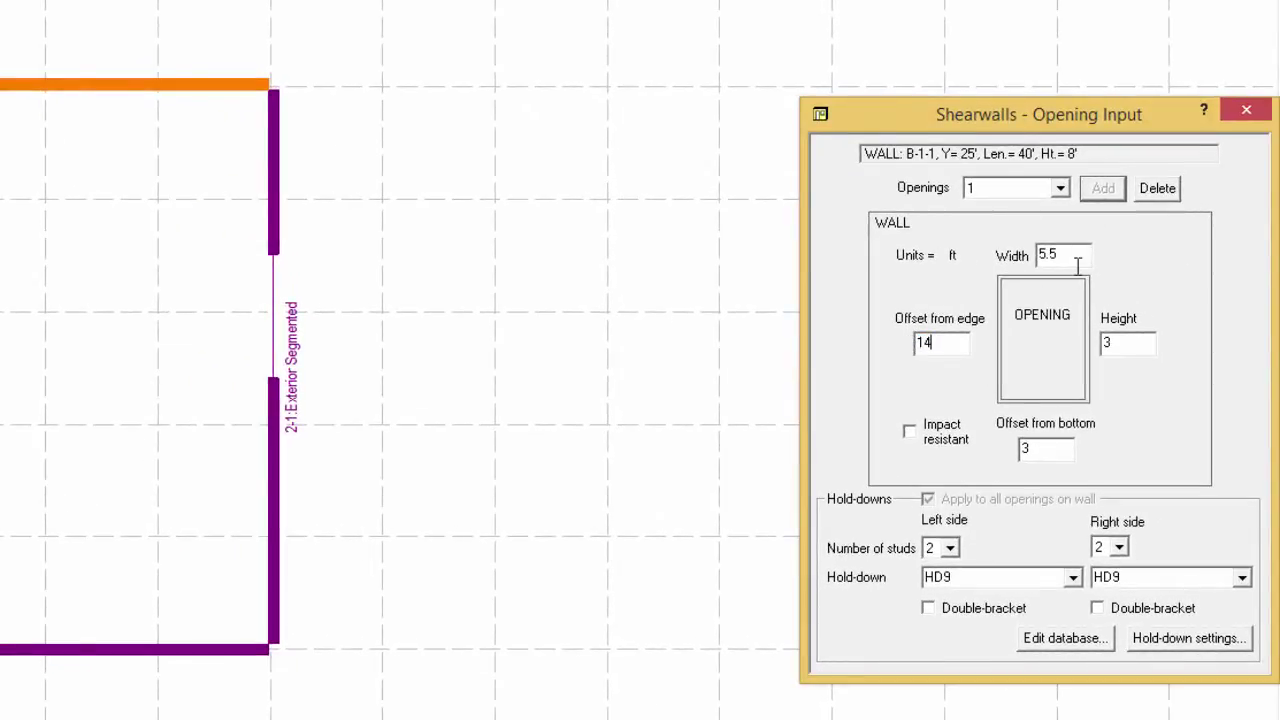
pyautogui.moveTo(1078, 258); pyautogui.dragTo(926, 252)
pyautogui.write('3')
pyautogui.moveTo(1046, 451); pyautogui.dragTo(966, 451)
pyautogui.write('0')
pyautogui.moveTo(1139, 343); pyautogui.dragTo(1077, 345)
pyautogui.write('6')
# Step: Add a new B-1 opening with edge offset 18 ft, height 3 ft and bottom offset 3 ft
pyautogui.click(1060, 188)
pyautogui.click(1005, 209)
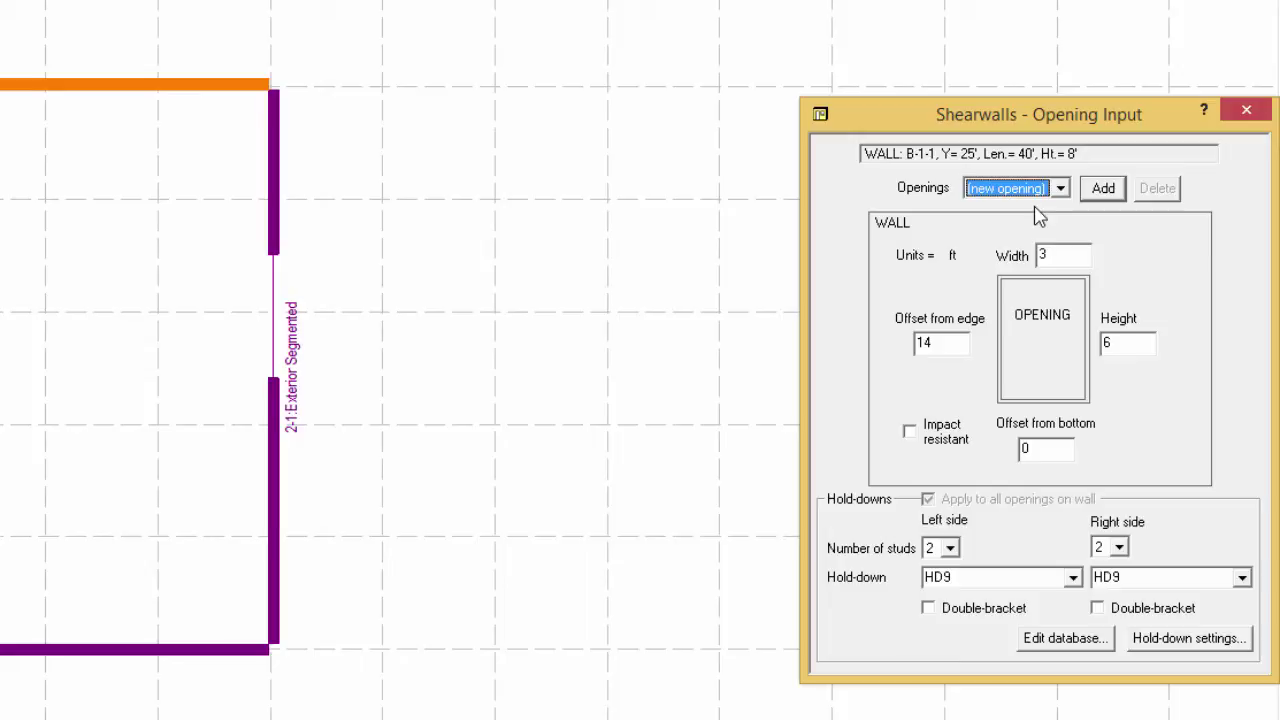
pyautogui.click(964, 343)
pyautogui.moveTo(931, 342); pyautogui.dragTo(923, 342)
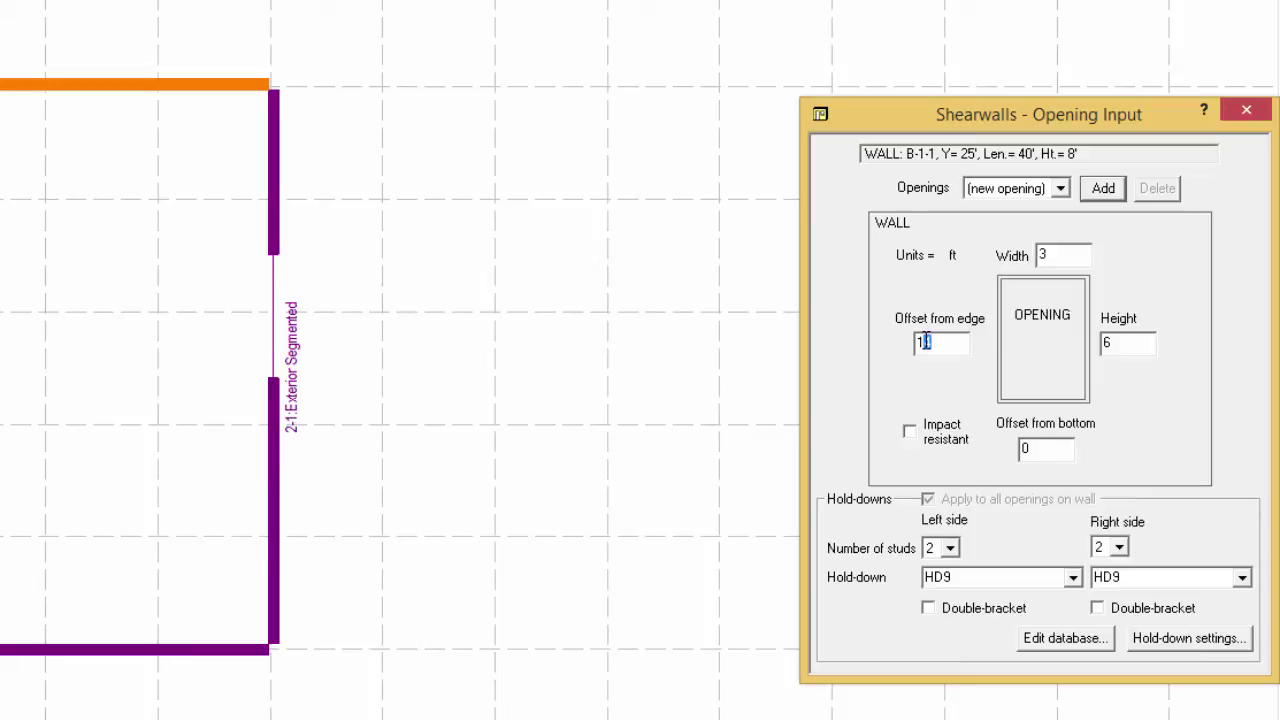
pyautogui.press('BackSpace')
pyautogui.write('8')
pyautogui.doubleClick(1120, 340)
pyautogui.write('3')
pyautogui.press('Tab')
pyautogui.write('3')
pyautogui.click(1105, 190)
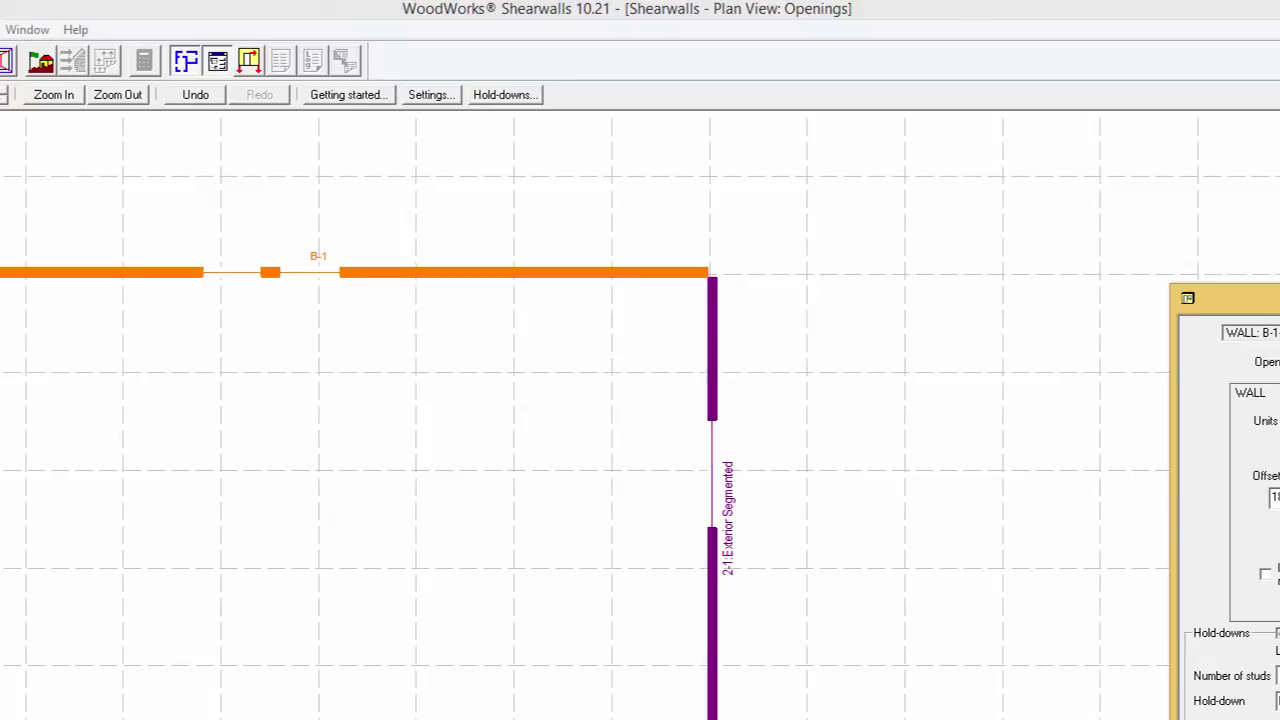
# Step: Check shearline B's door and window in Elevation View, then bring up Roof Input for Block 1
pyautogui.click(250, 64)
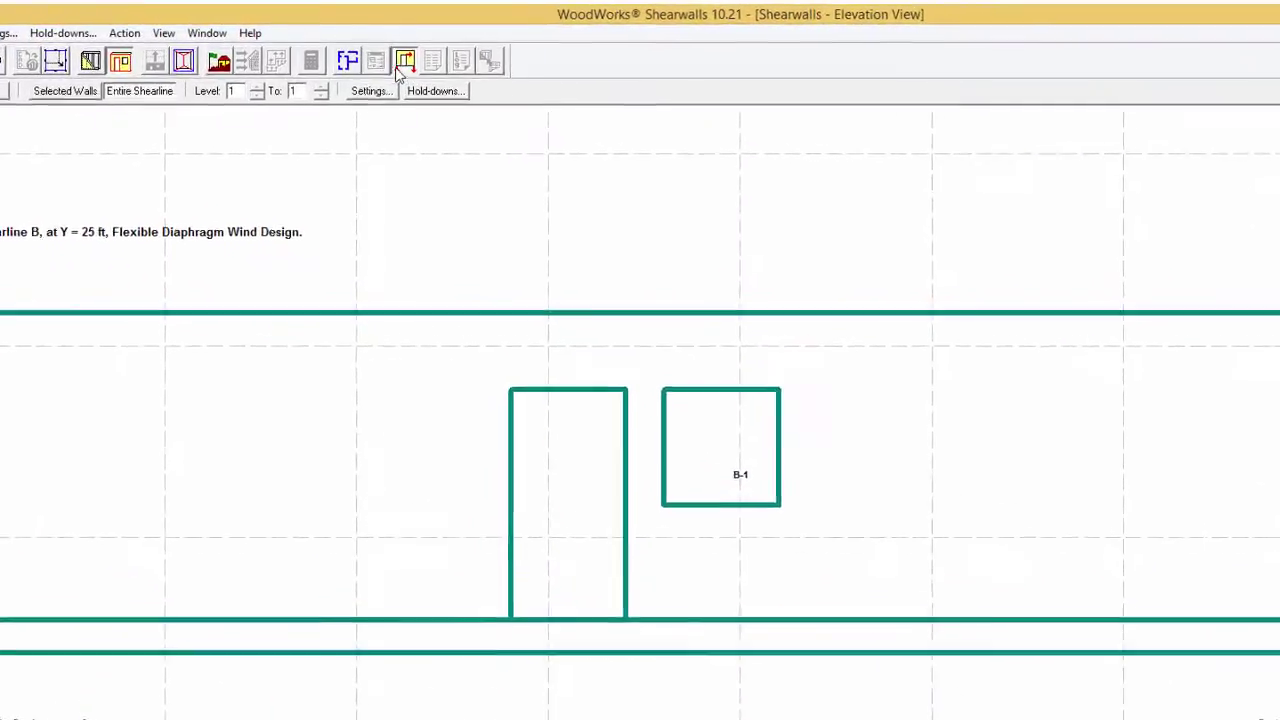
pyautogui.click(166, 64)
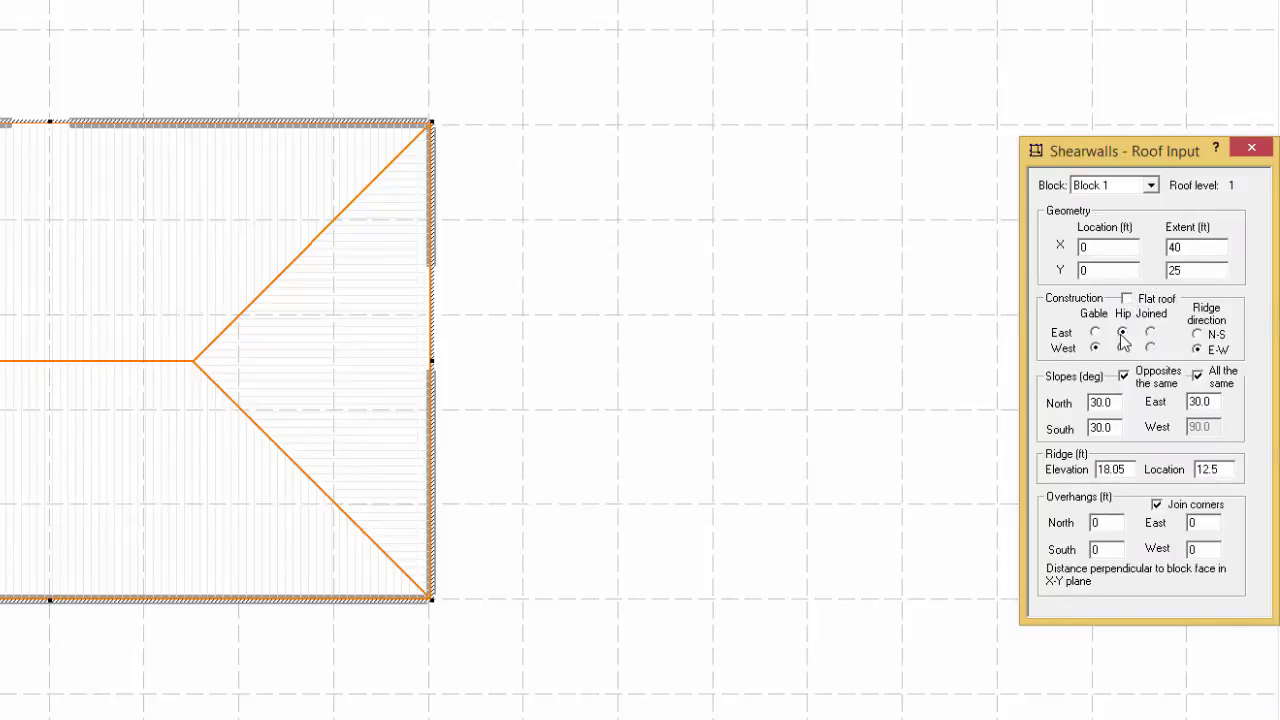
# Step: Set Block 1's west roof end to Hip so both ends are hipped, then open Site Information
pyautogui.click(1123, 348)
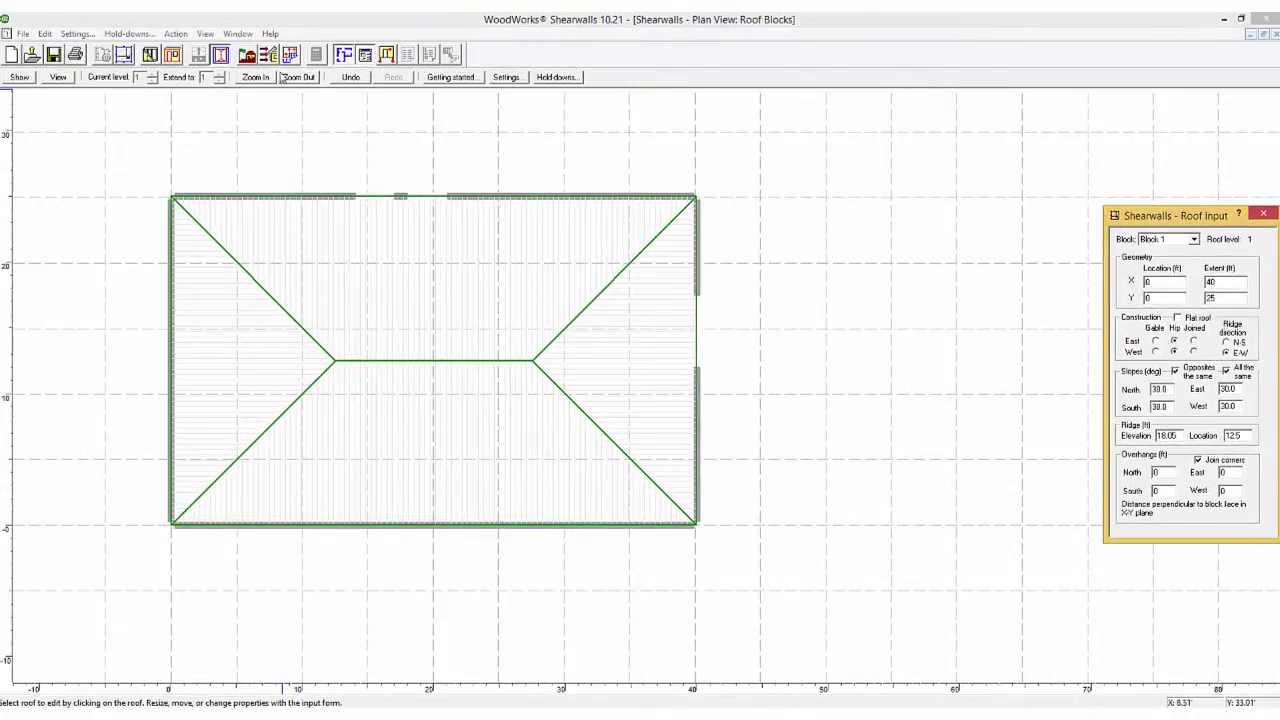
pyautogui.click(247, 55)
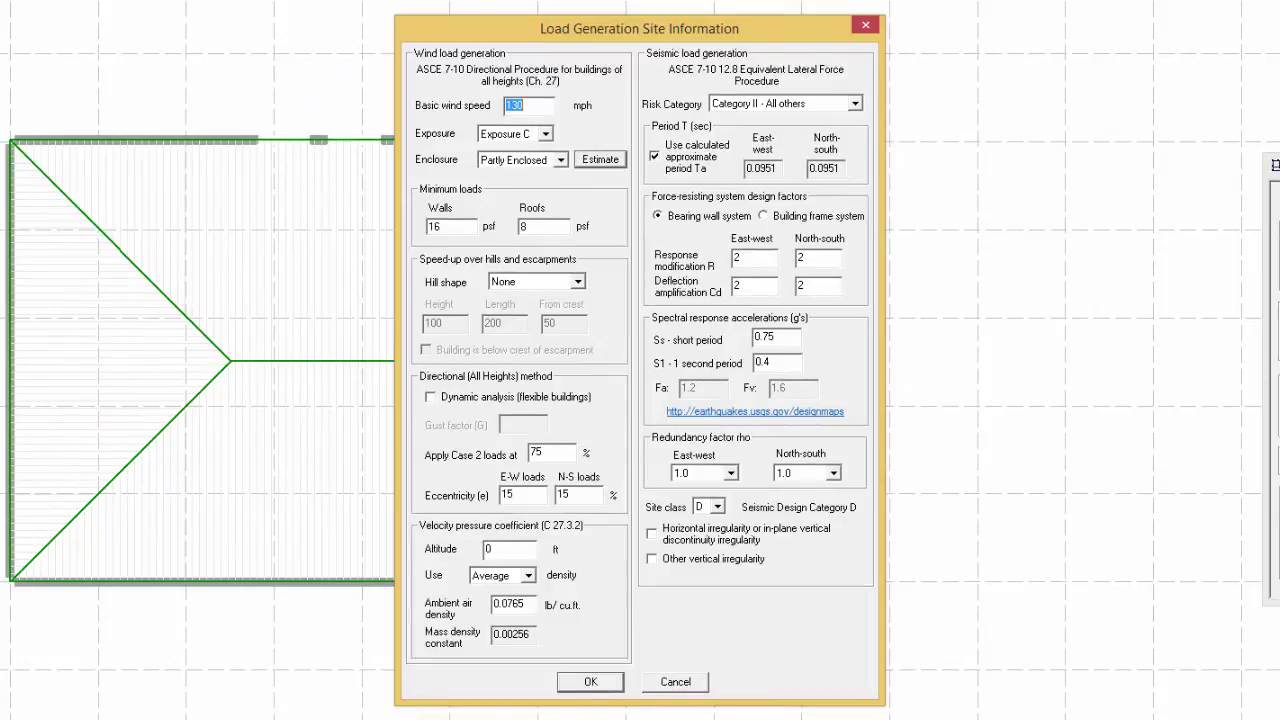
# Step: Close Site Information unchanged and bring up Generate Loads for wind and seismic on level 1
pyautogui.click(866, 28)
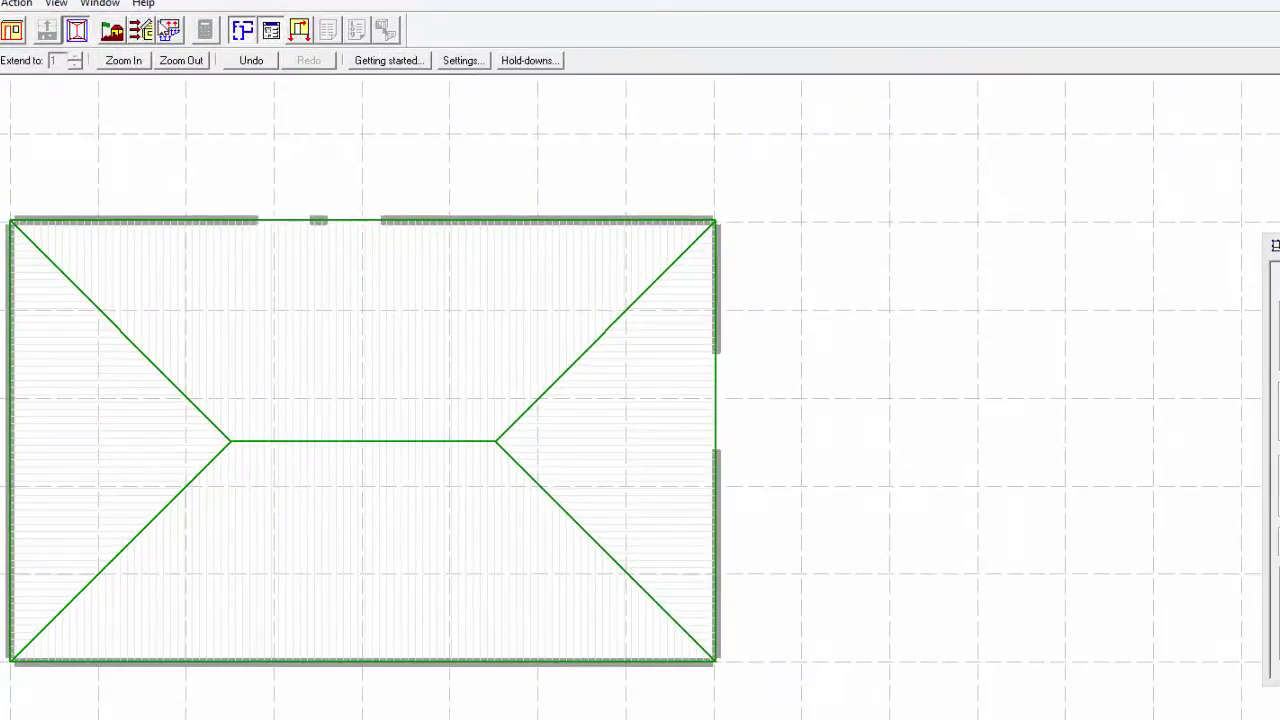
pyautogui.click(143, 31)
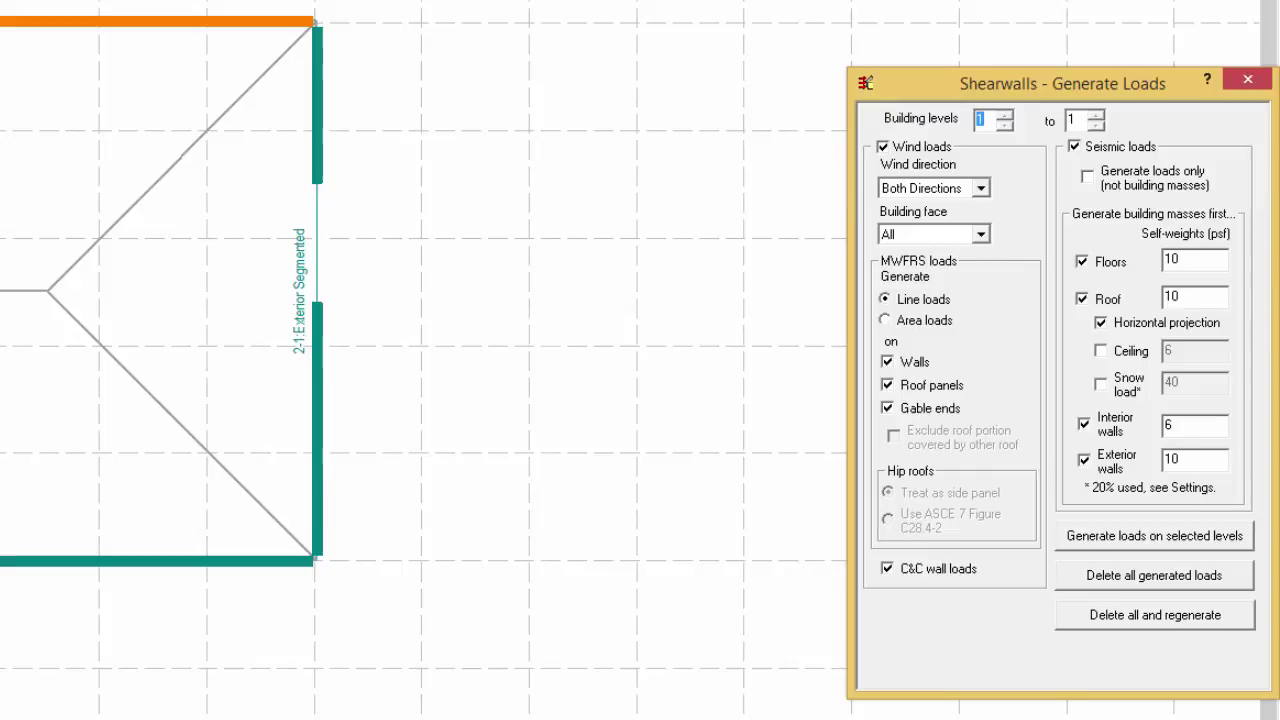
# Step: Generate level 1 wind and seismic loads accepting R 6.5 and Cd 4.0, then display seismic loads
pyautogui.click(1164, 541)
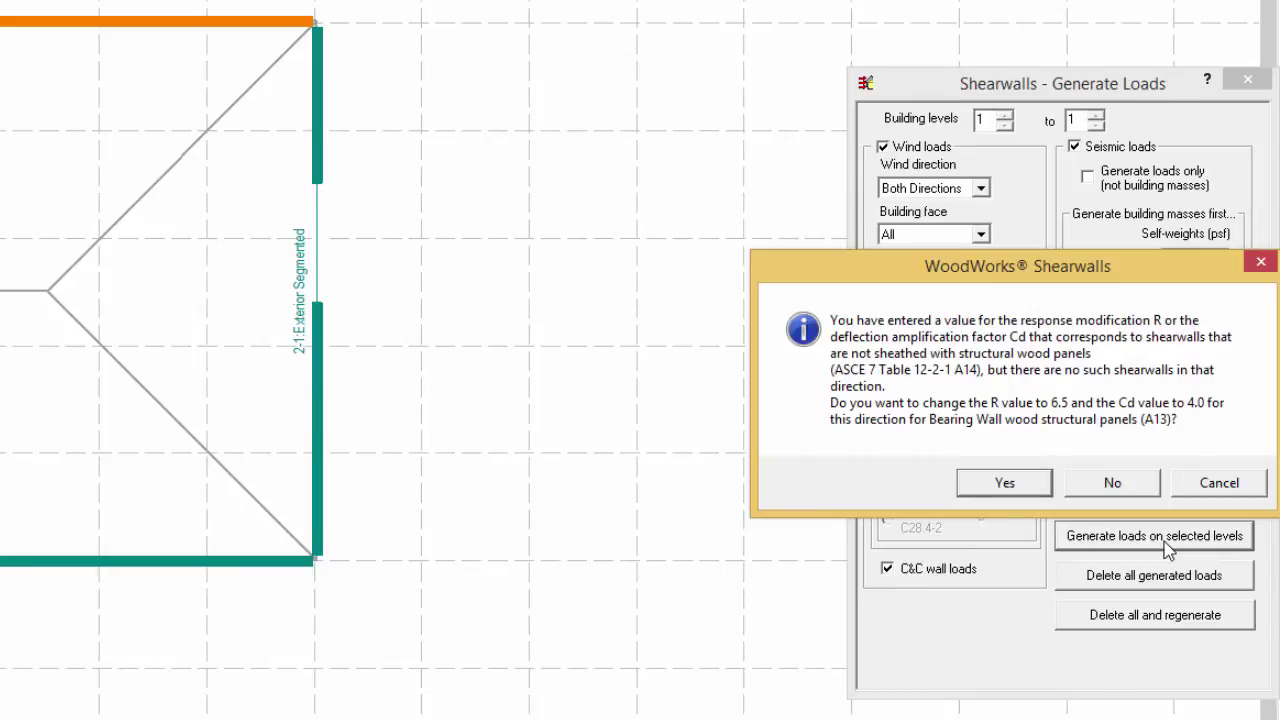
pyautogui.click(1004, 483)
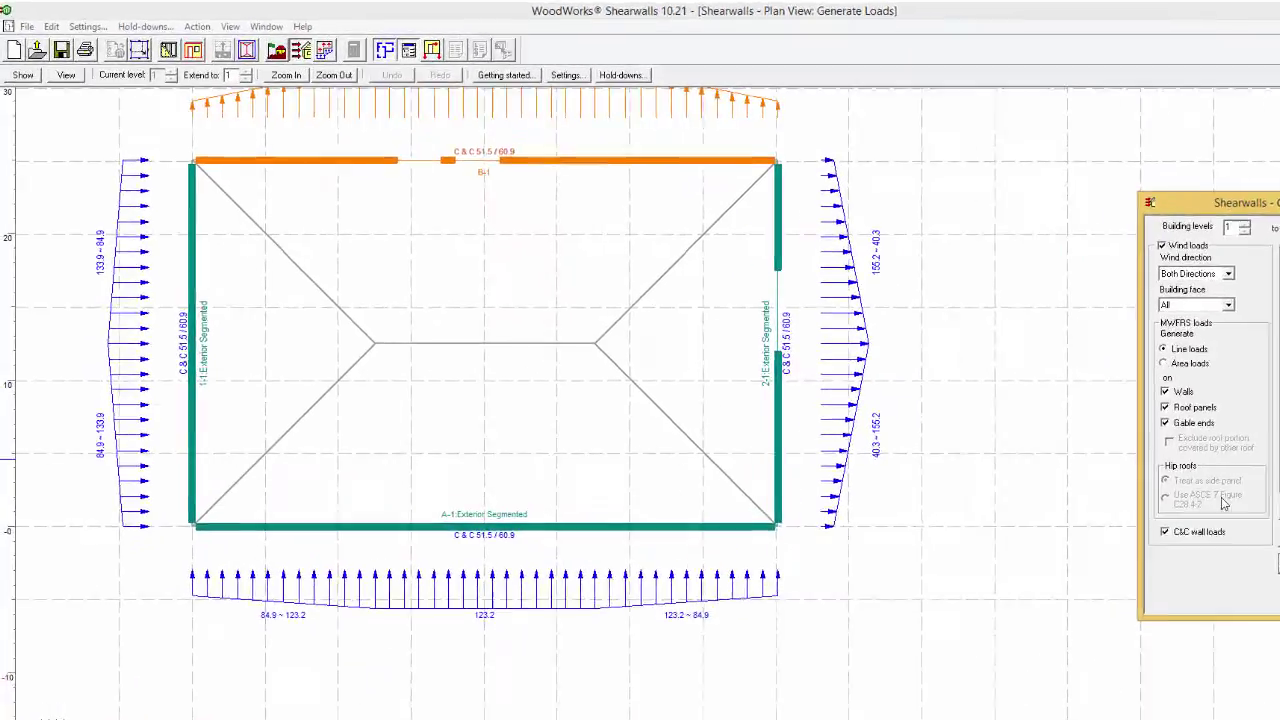
pyautogui.click(30, 71)
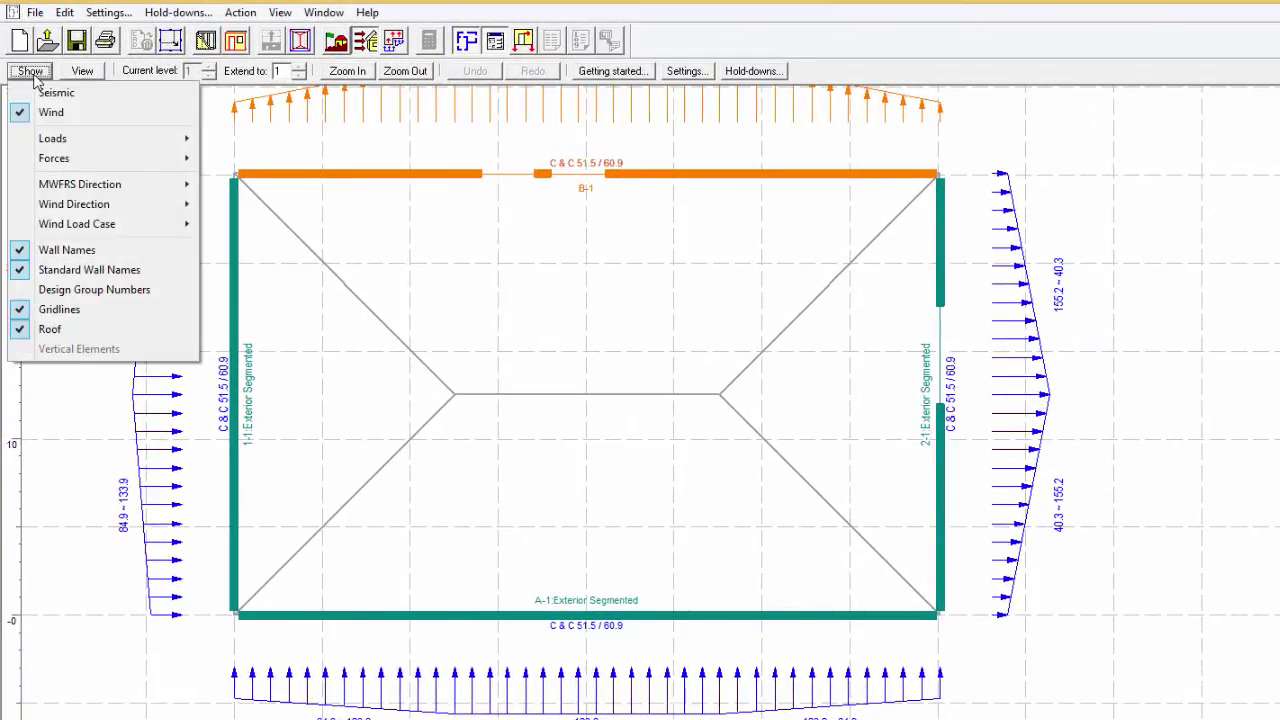
pyautogui.click(45, 92)
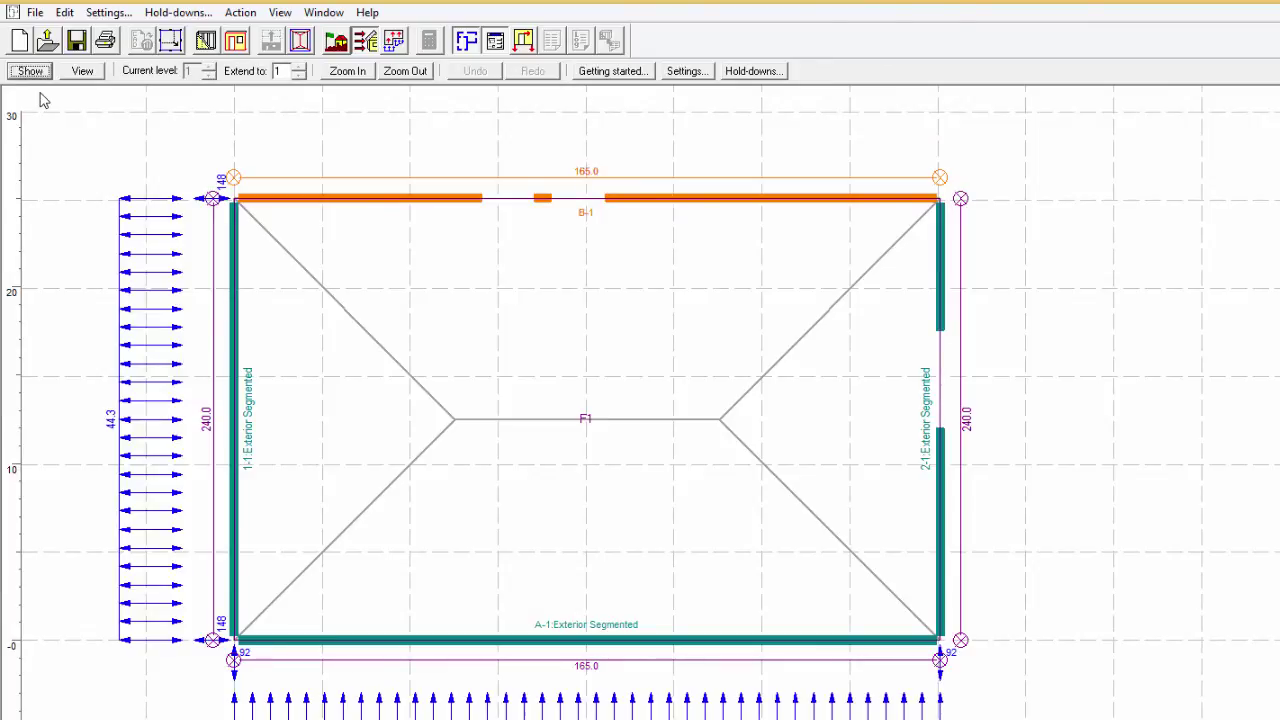
# Step: Display loads and forces on the plan, dismiss the additional loads reminder, and run the shearwall design
pyautogui.click(403, 48)
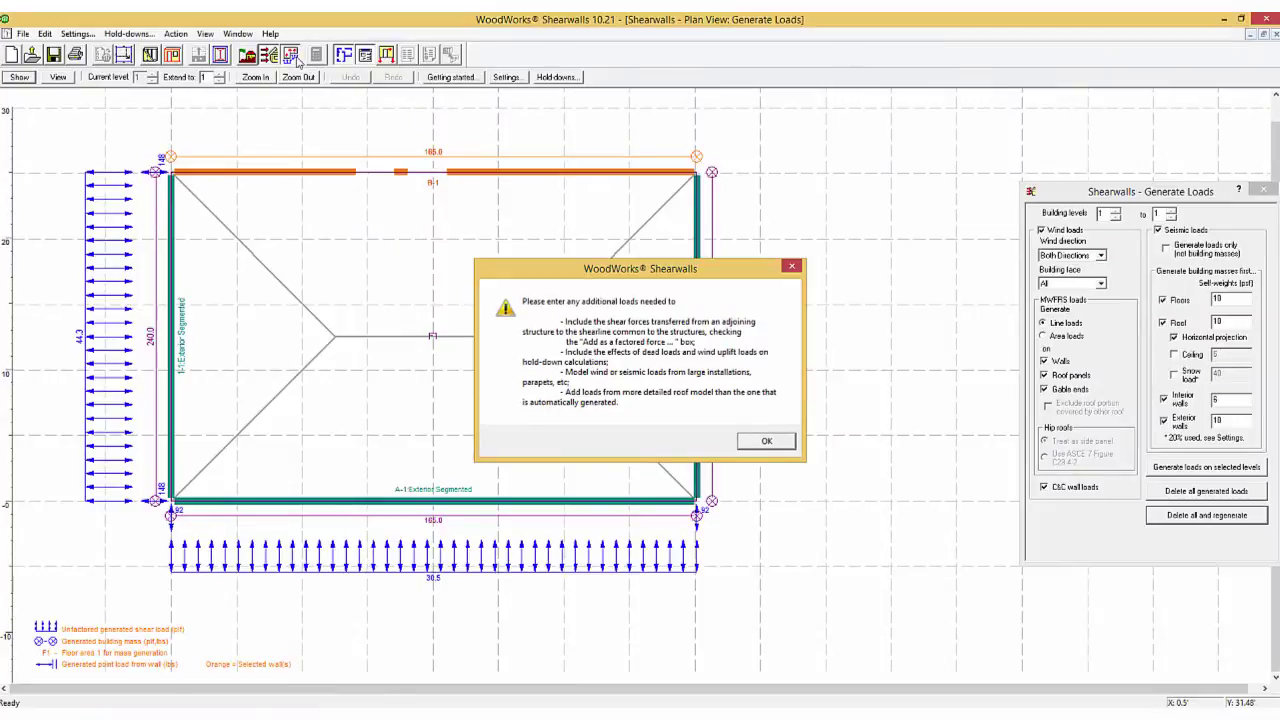
pyautogui.press('Return')
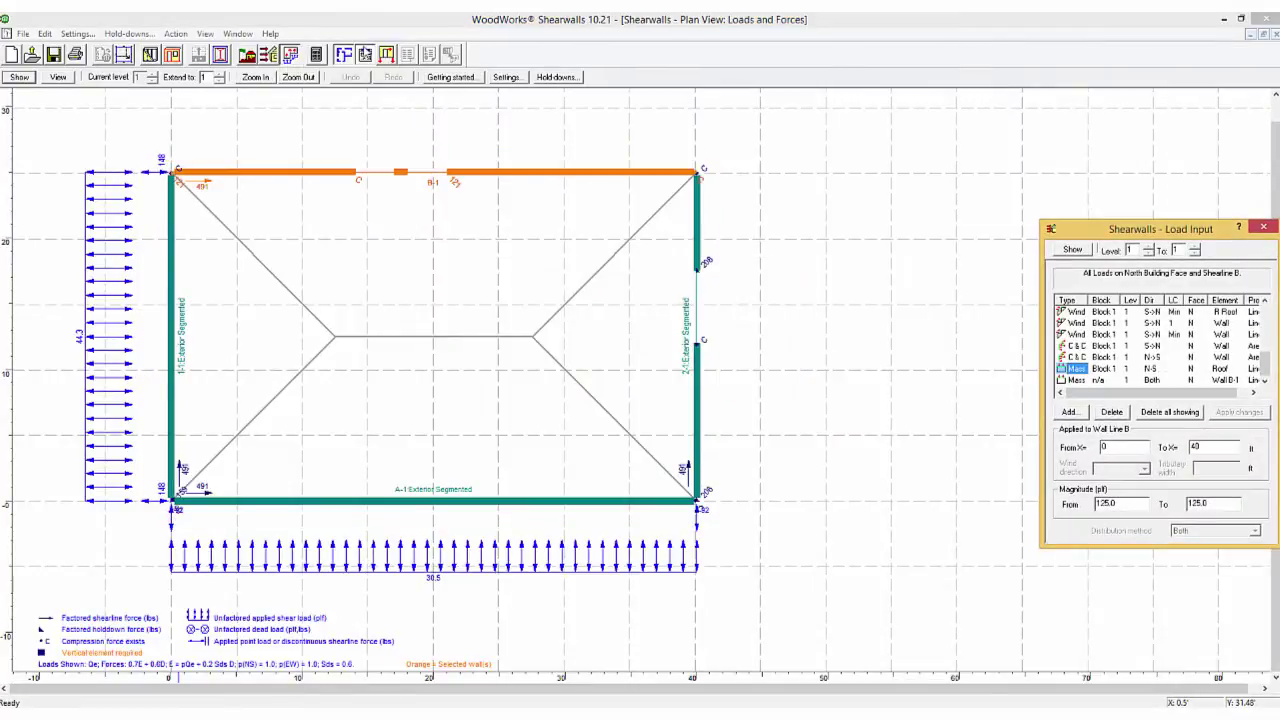
pyautogui.click(322, 58)
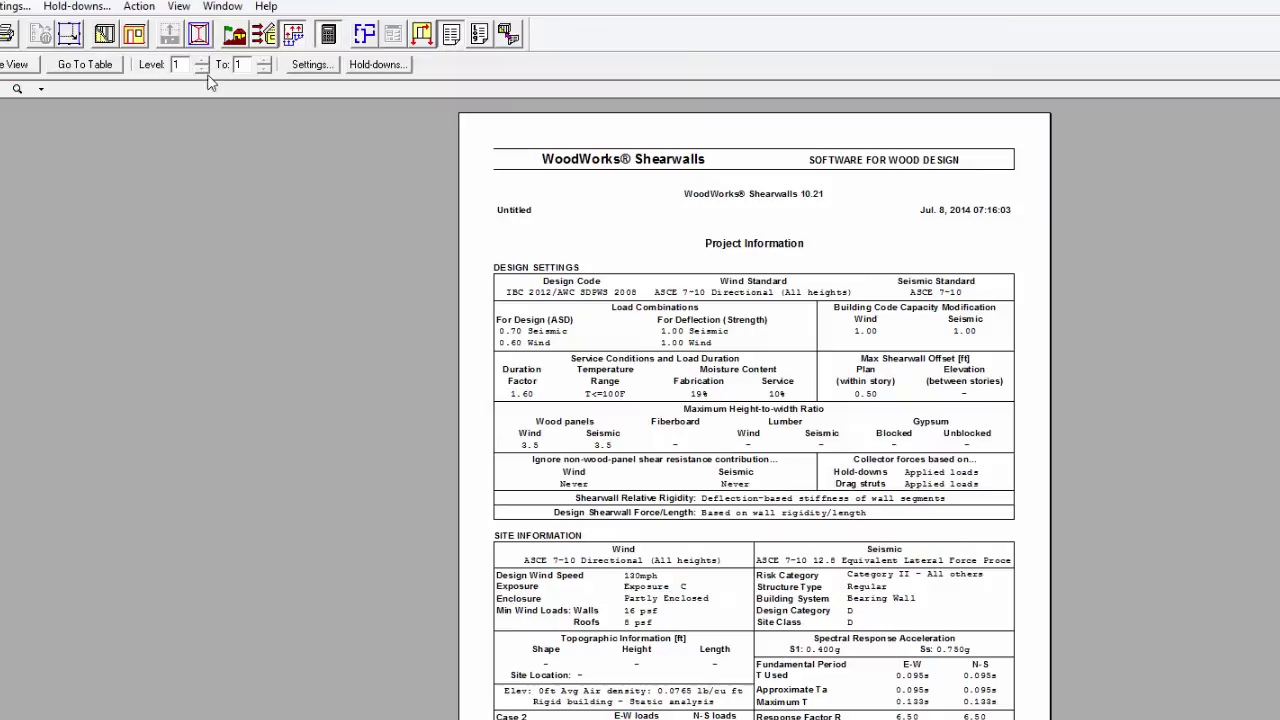
# Step: Review the Sheathing and Framing Materials report table, then return to the shearwall Plan View
pyautogui.click(147, 82)
pyautogui.moveTo(150, 106)
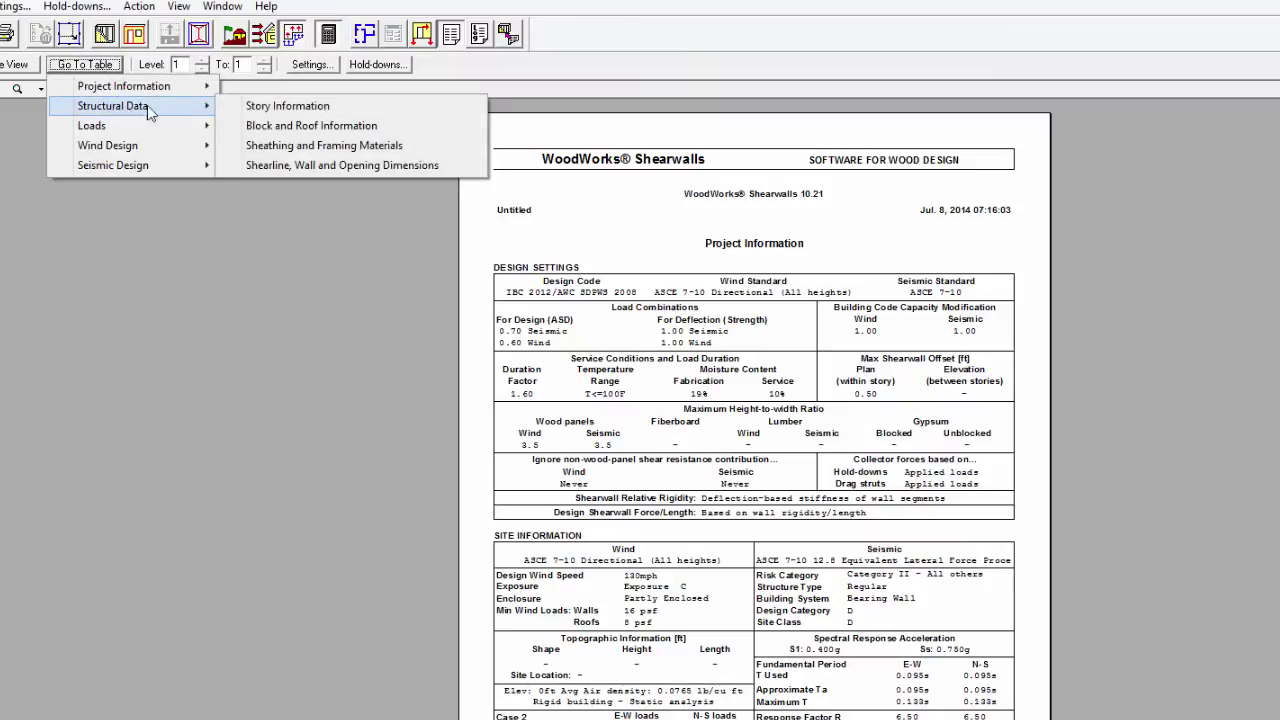
pyautogui.click(292, 146)
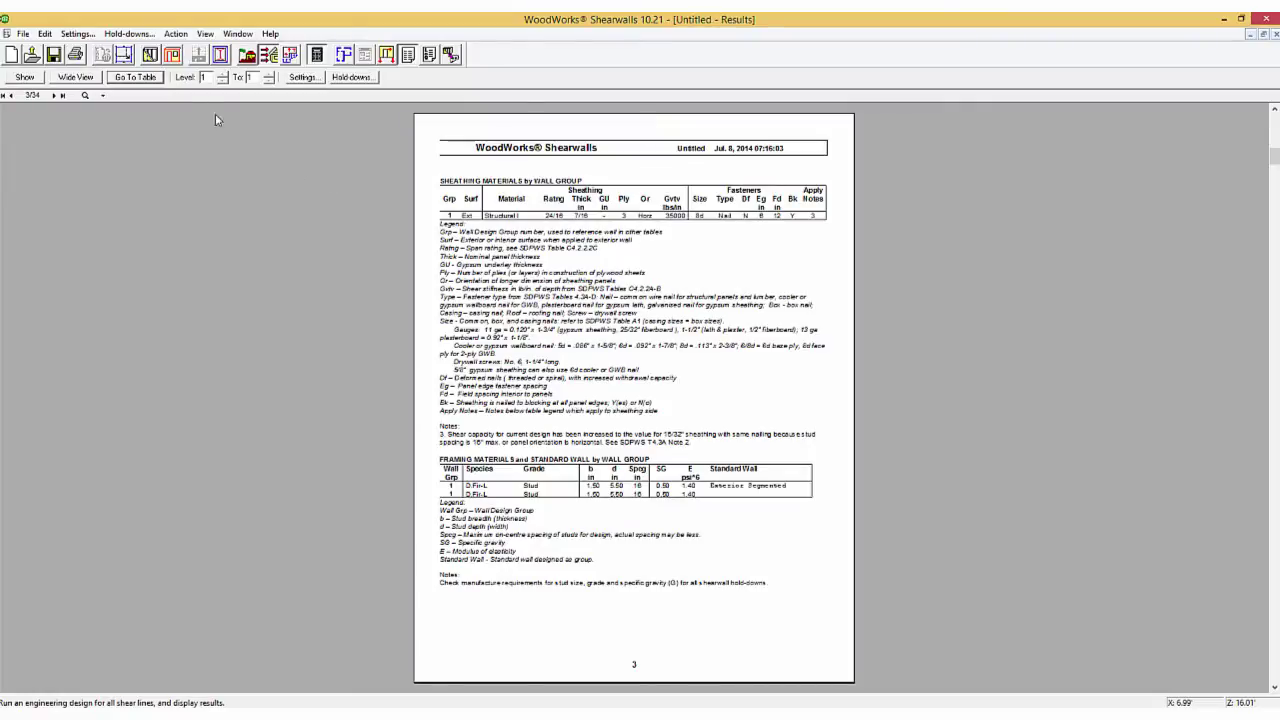
pyautogui.click(150, 55)
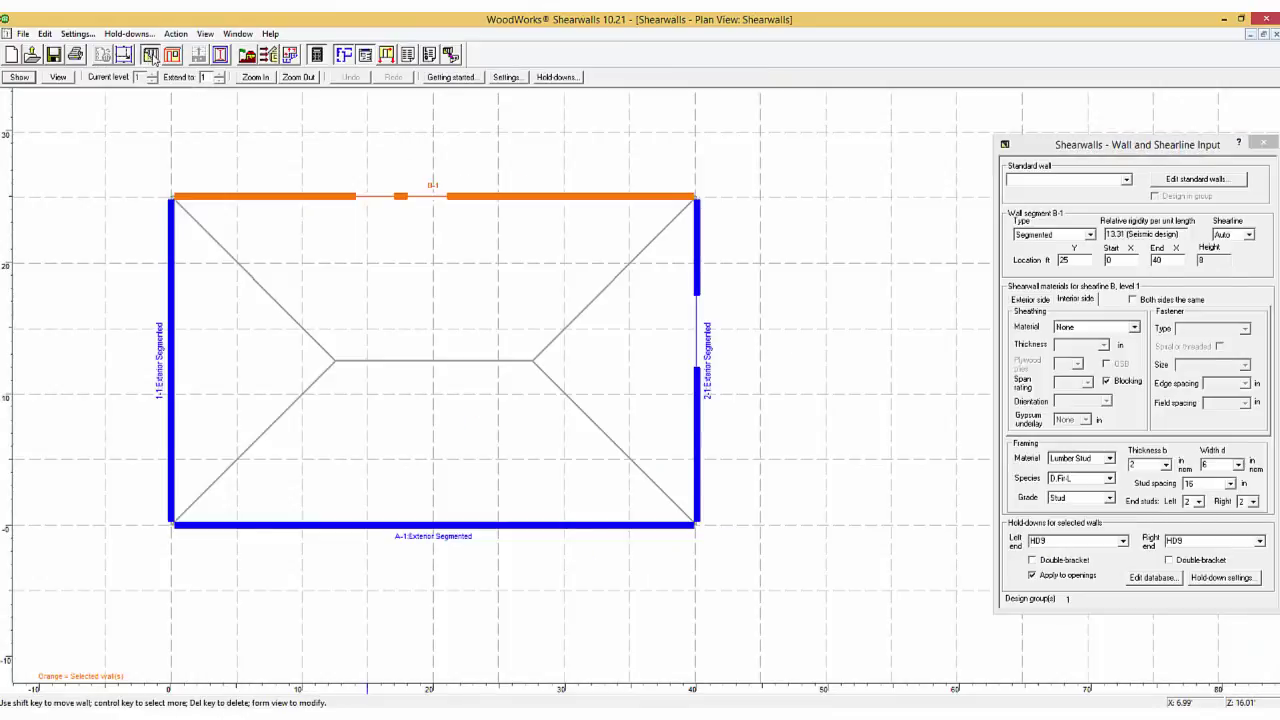
# Step: Show shearline B in elevation with its 280.0 plf capacity and 491 lb shearline force
pyautogui.click(387, 57)
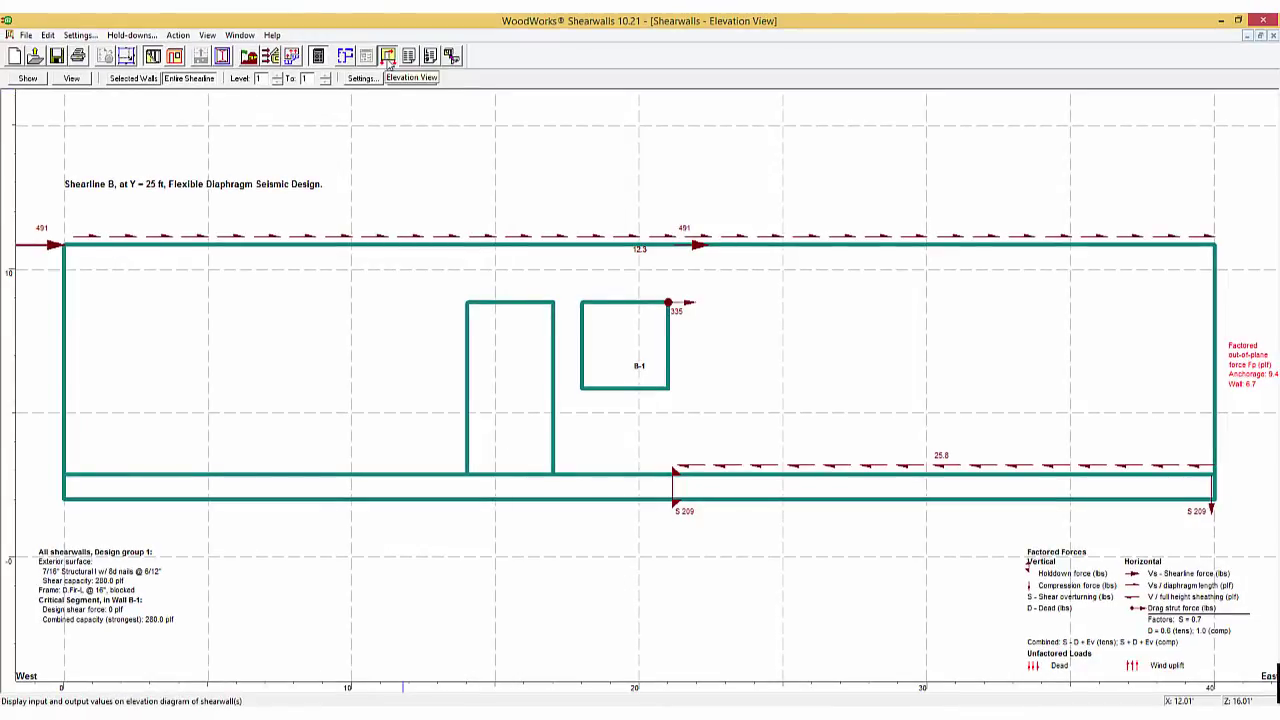
# Step: Return to the Results report and jump to the Flexible Diaphragm Wind Design Shear Results table
pyautogui.click(408, 58)
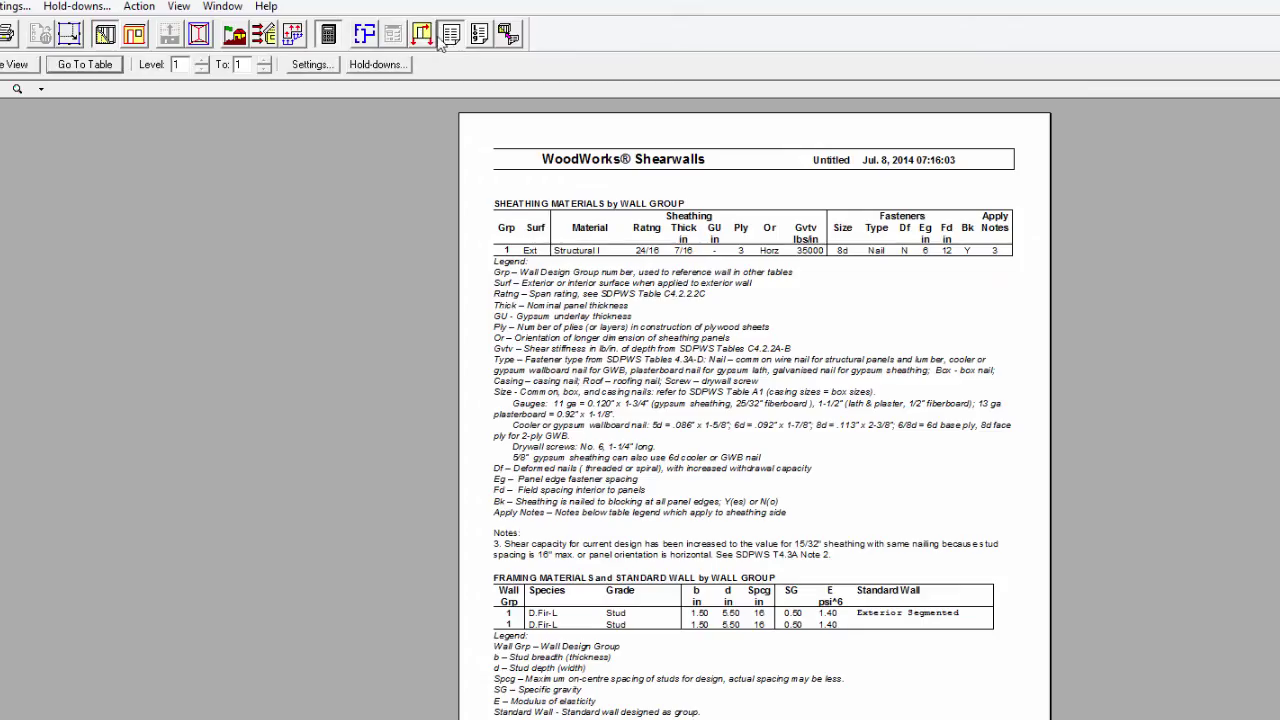
pyautogui.click(72, 66)
pyautogui.moveTo(97, 148)
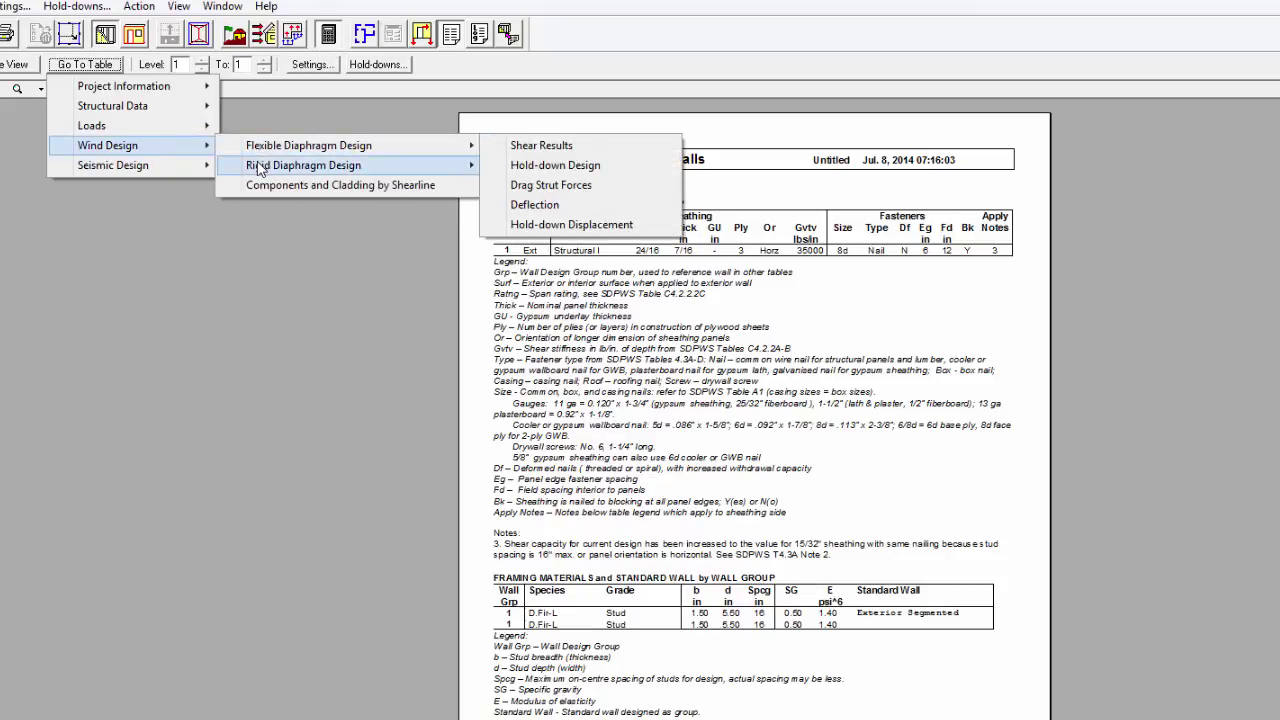
pyautogui.moveTo(258, 168)
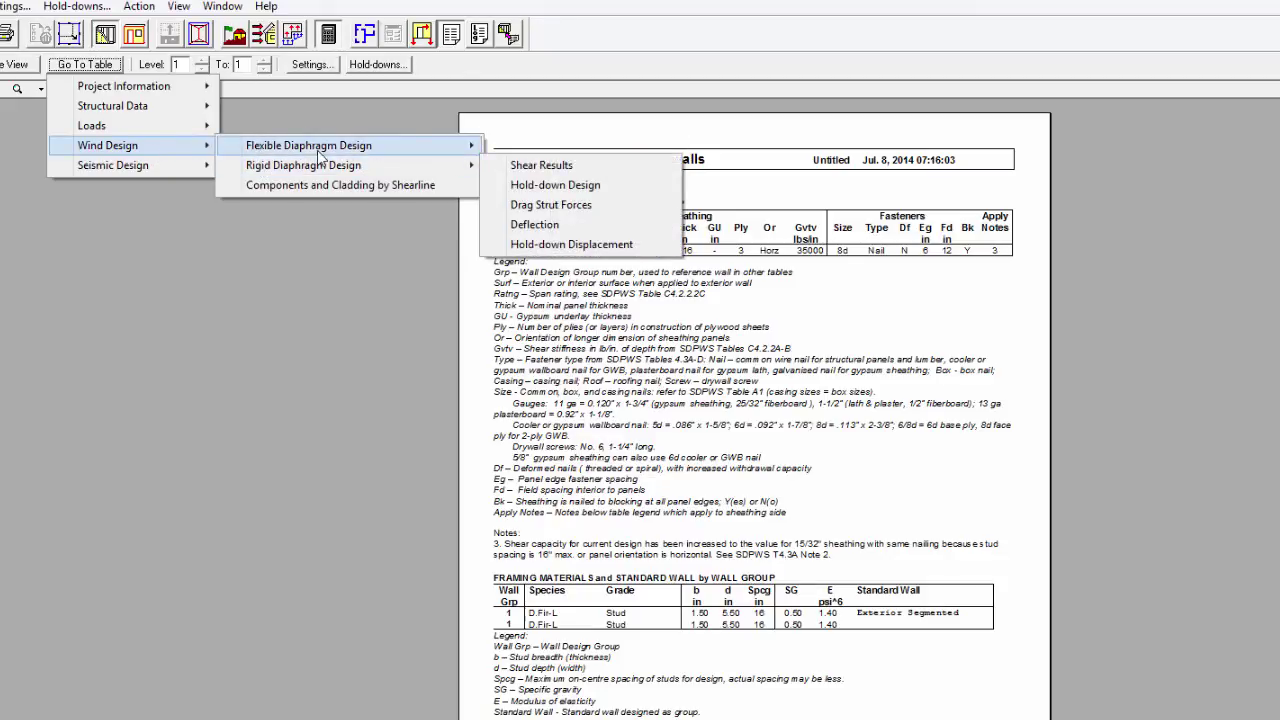
pyautogui.moveTo(355, 148)
pyautogui.click(527, 150)
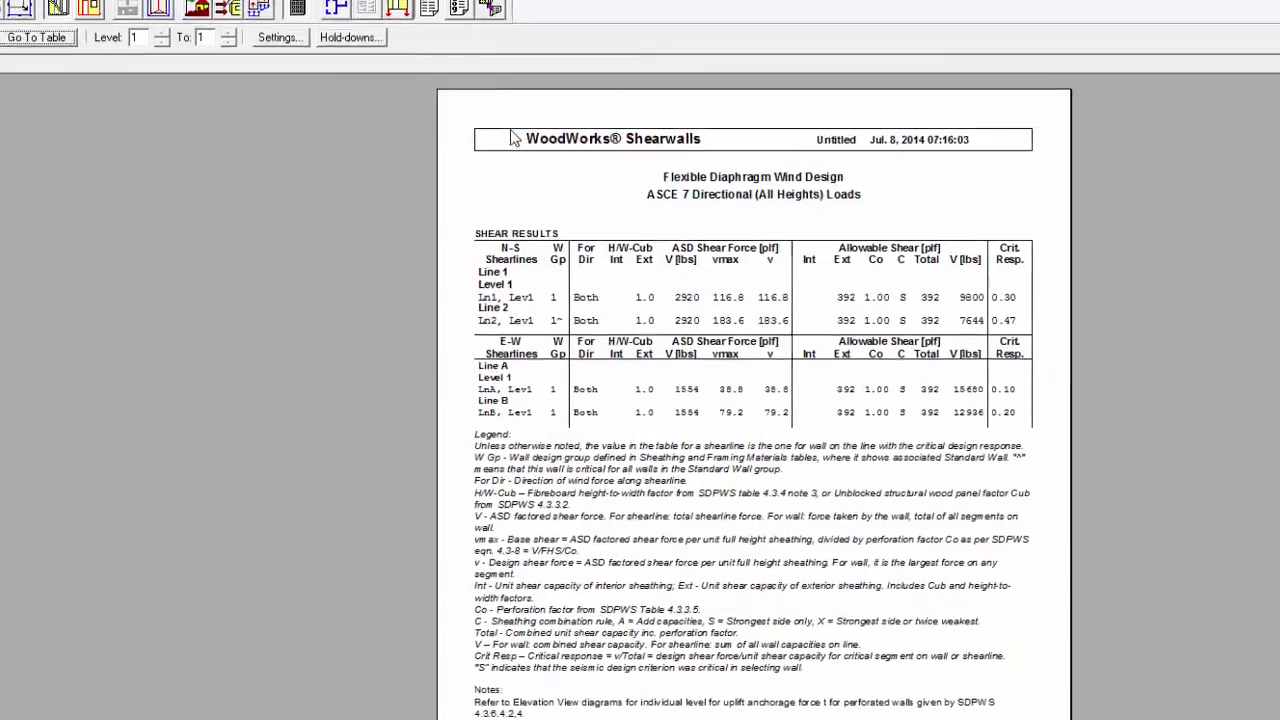